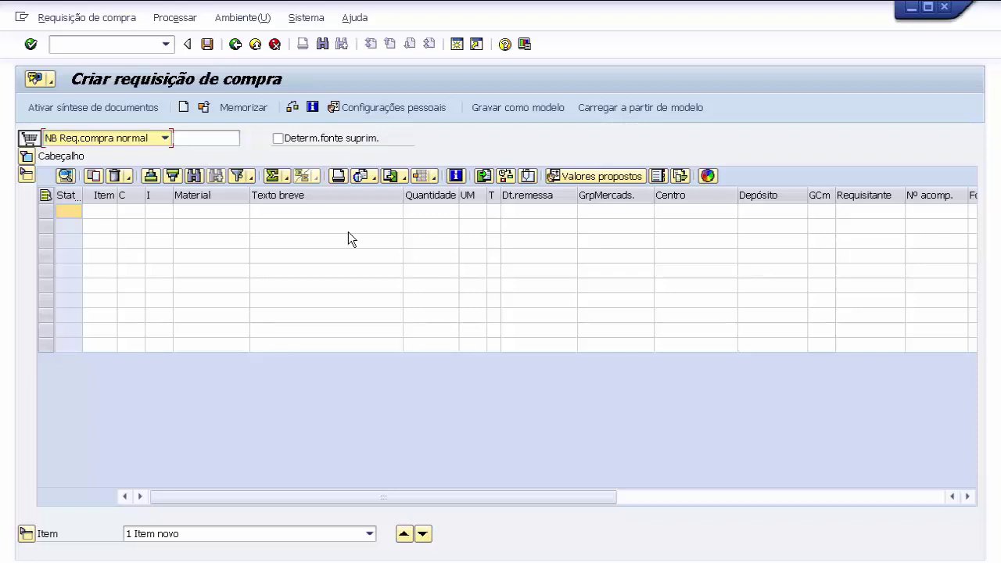
Examine the requisition's document type options and its header, item overview and item detail sections
{"action": "left_click", "coordinate": [26, 174]}
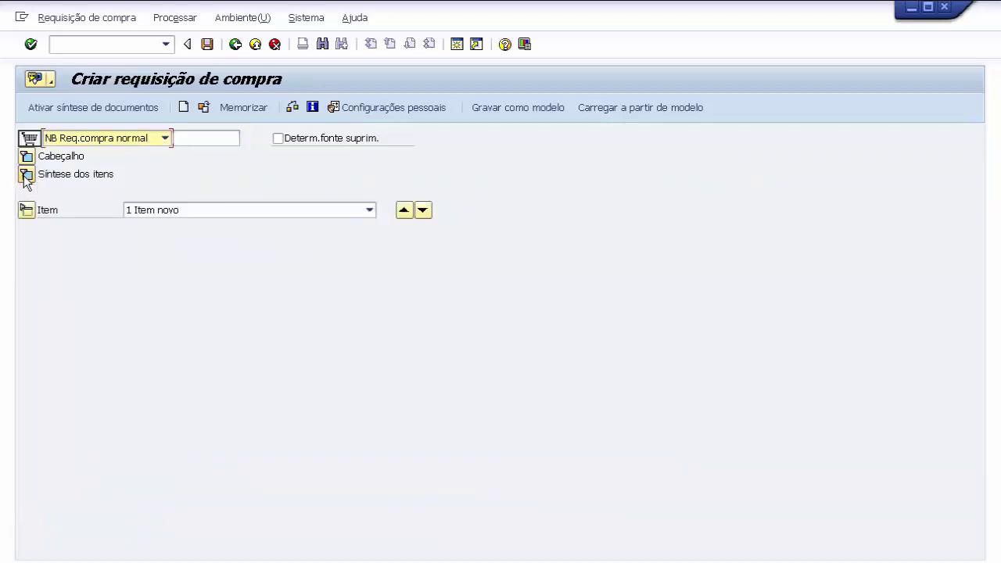
{"action": "left_click", "coordinate": [165, 138]}
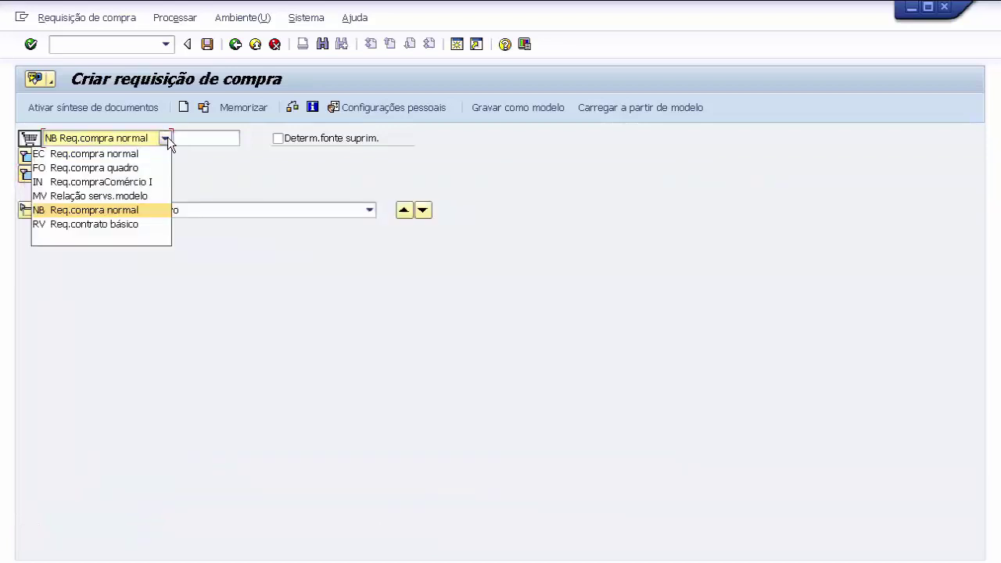
{"action": "left_click", "coordinate": [166, 139]}
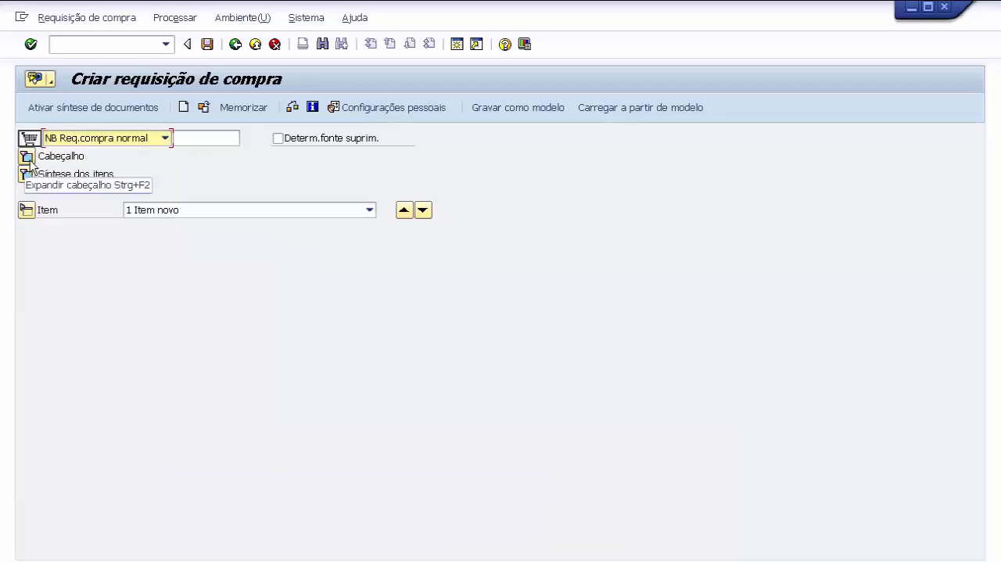
{"action": "left_click", "coordinate": [28, 157]}
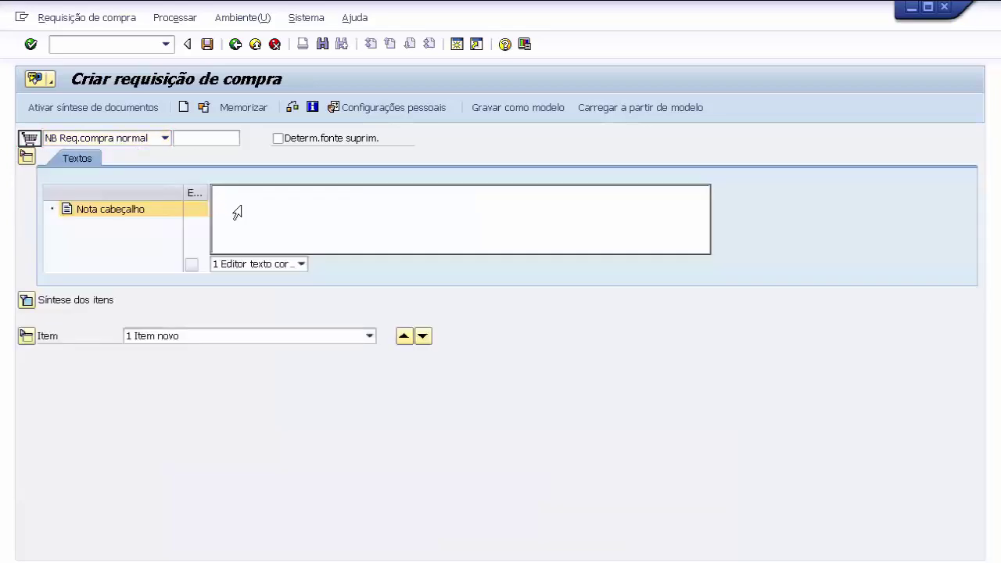
{"action": "left_click", "coordinate": [27, 157]}
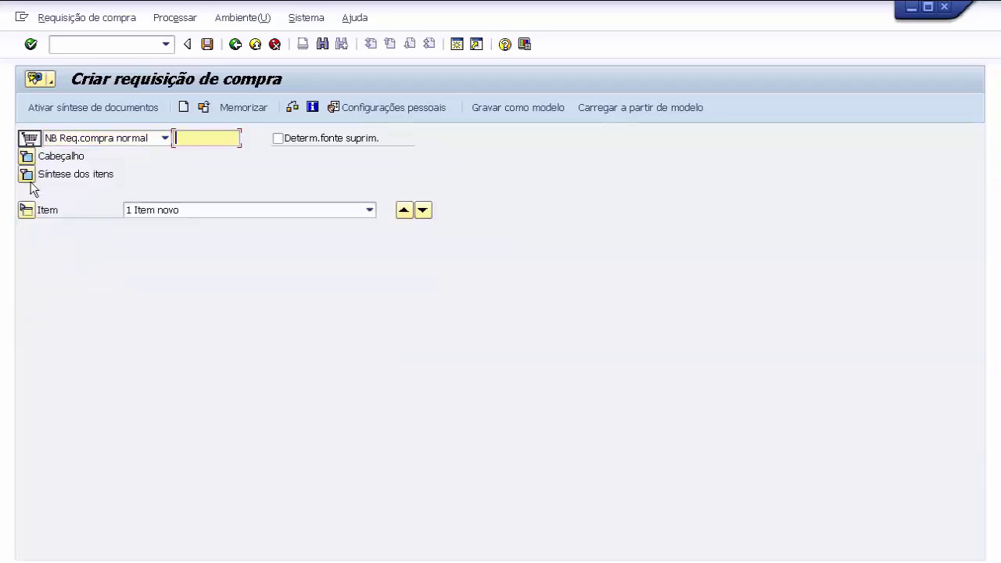
{"action": "left_click", "coordinate": [26, 177]}
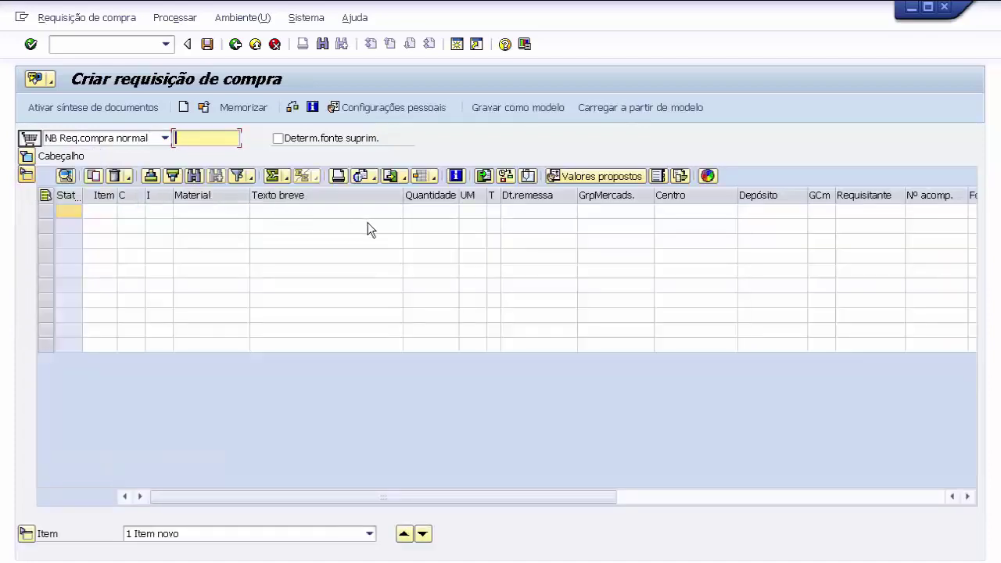
{"action": "left_click", "coordinate": [27, 175]}
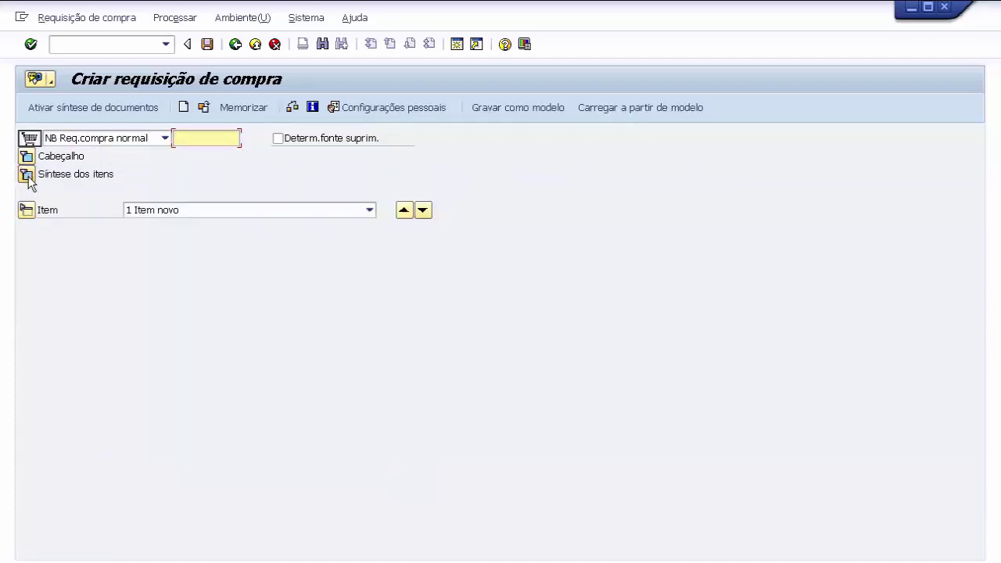
{"action": "left_click", "coordinate": [27, 210]}
{"action": "left_click", "coordinate": [27, 210]}
Enter the header note "Solicitacao de Compra para o Setor Administrativo. URGENTE"
{"action": "left_click", "coordinate": [27, 159]}
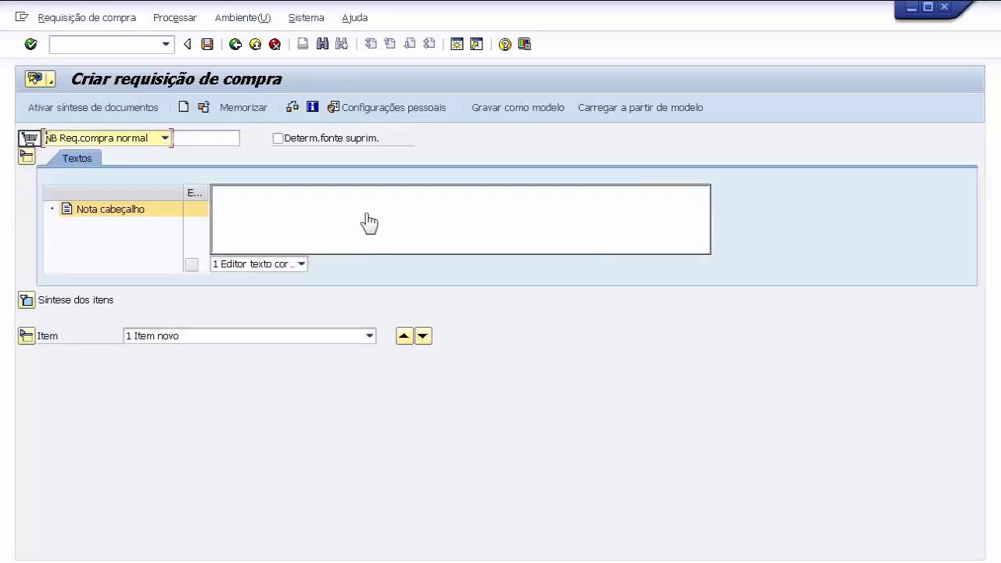
{"action": "left_click", "coordinate": [369, 223]}
{"action": "type", "text": "solicitacao de Compra para o Setor Administrativo. URGENTE"}
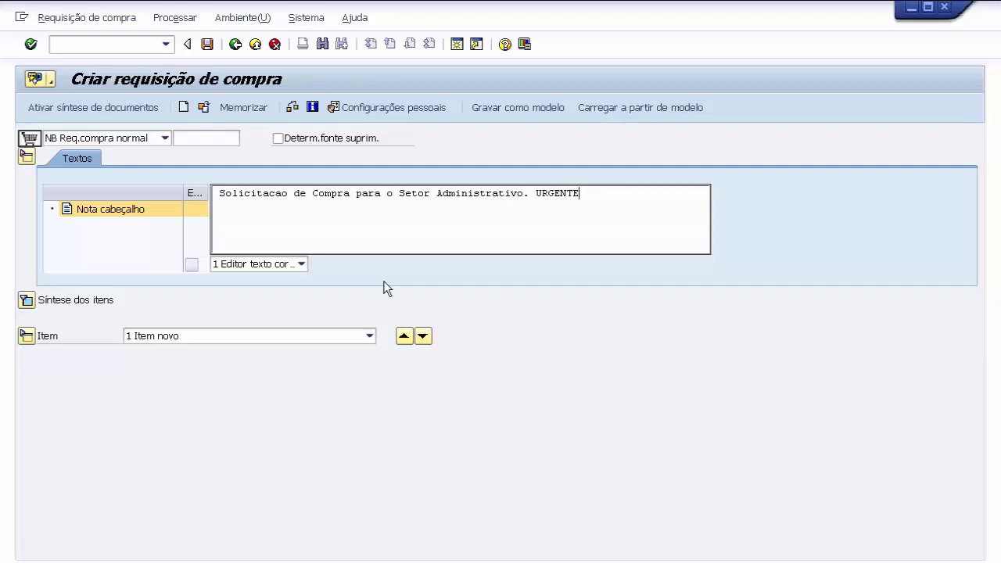
Enter material m-01 with quantity 1000 in the first row of the item overview
{"action": "left_click", "coordinate": [25, 299]}
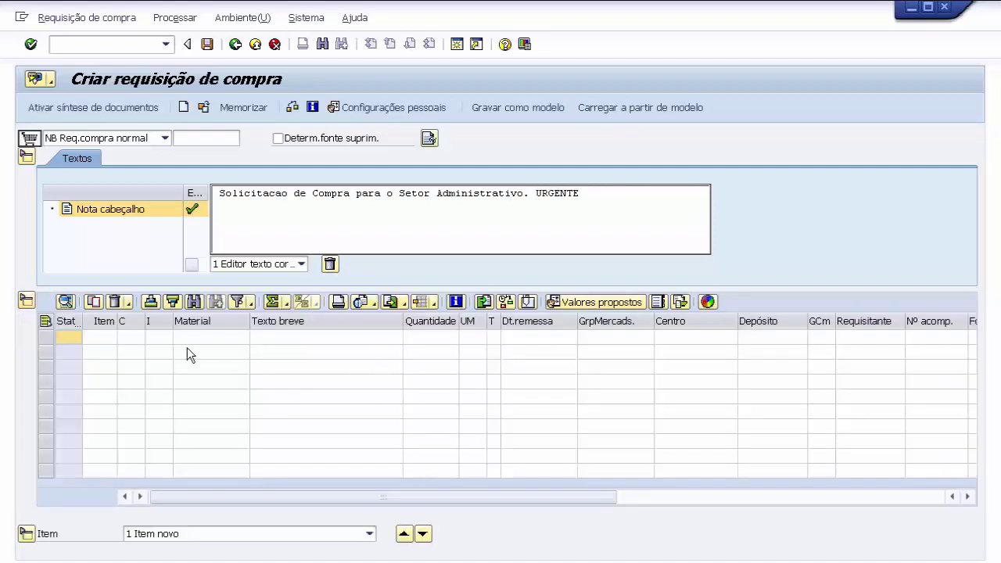
{"action": "left_click", "coordinate": [203, 337]}
{"action": "left_click", "coordinate": [432, 336]}
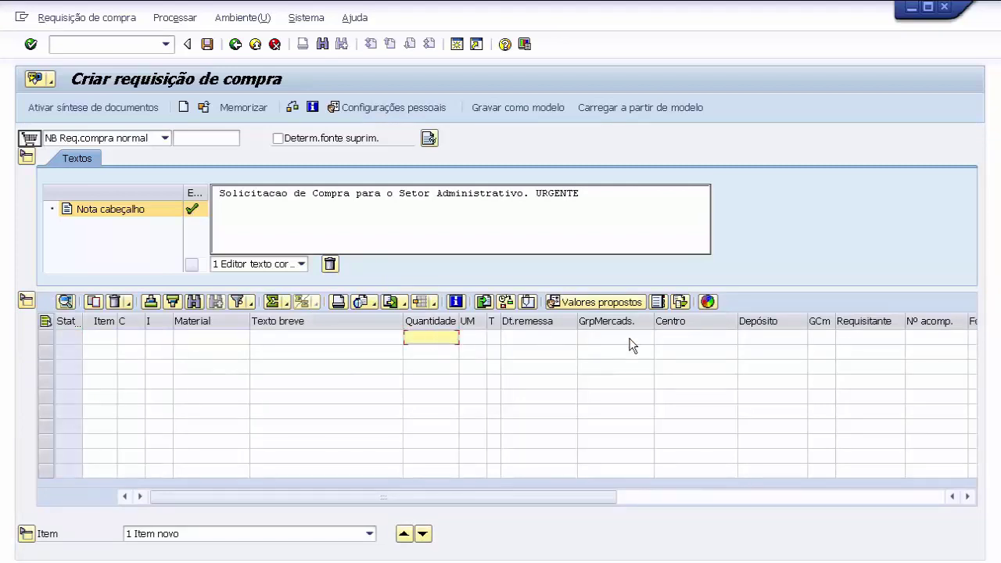
{"action": "left_click", "coordinate": [689, 340]}
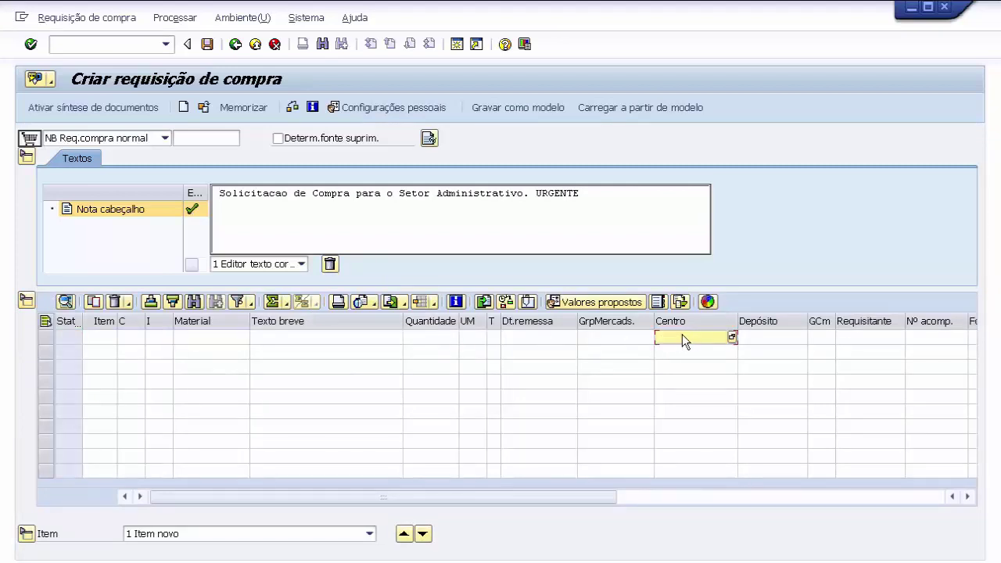
{"action": "left_click", "coordinate": [206, 338]}
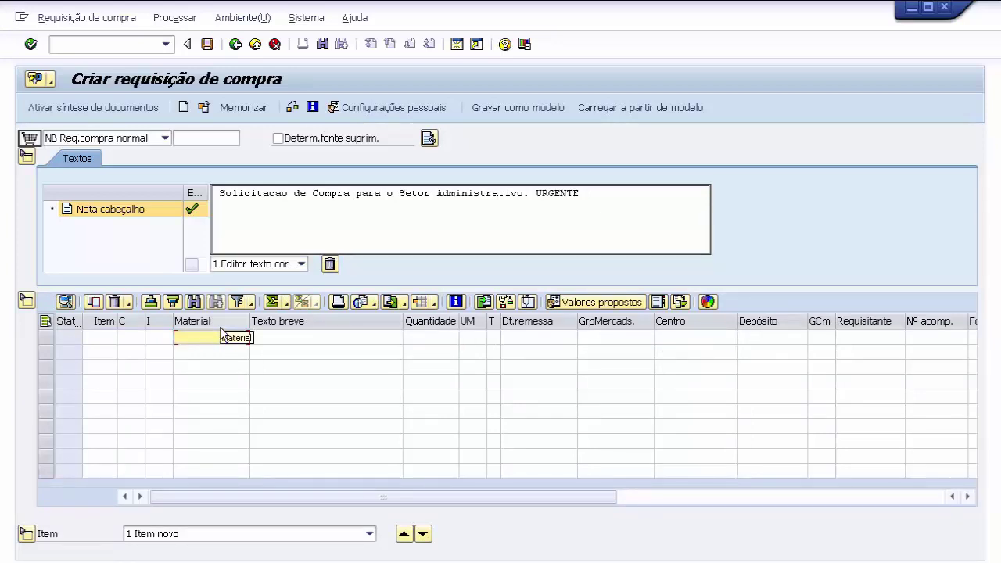
{"action": "type", "text": "m-01"}
{"action": "key", "text": "Tab"}
{"action": "key", "text": "Tab"}
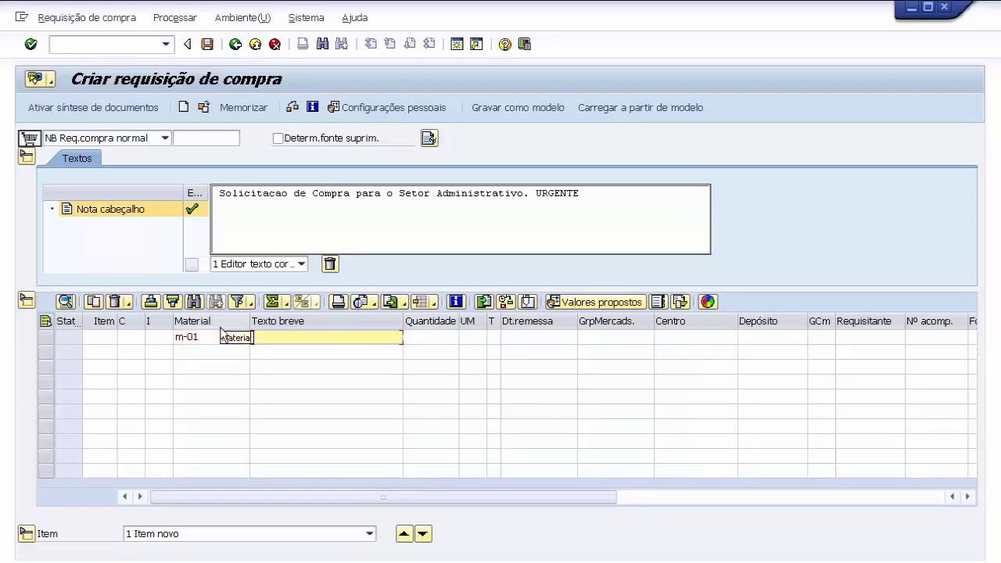
{"action": "type", "text": "1000"}
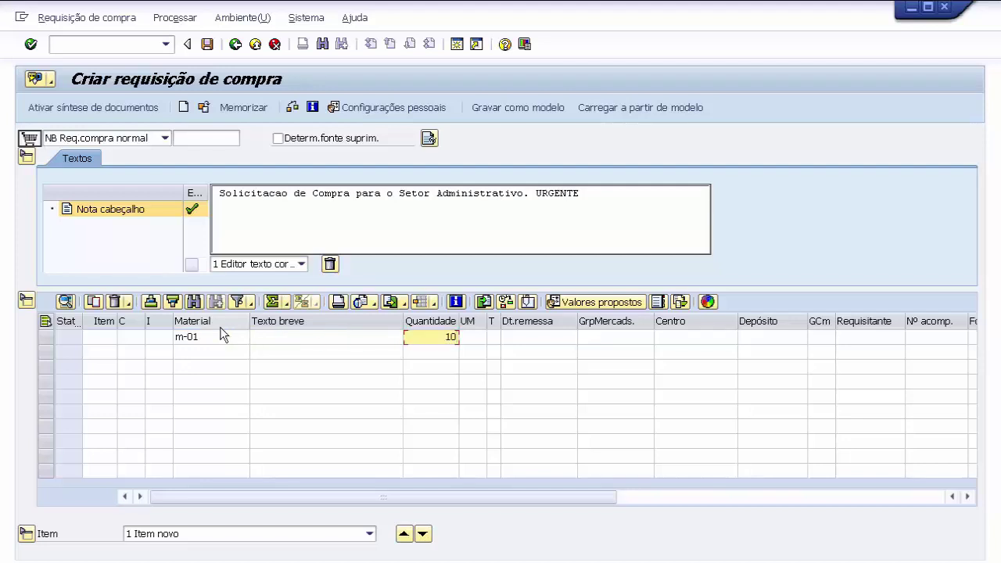
Assign plant (Centro) 1000 to the m-01 item and validate the row
{"action": "key", "text": "Tab"}
{"action": "key", "text": "Tab"}
{"action": "key", "text": "Tab"}
{"action": "key", "text": "Tab"}
{"action": "key", "text": "Tab"}
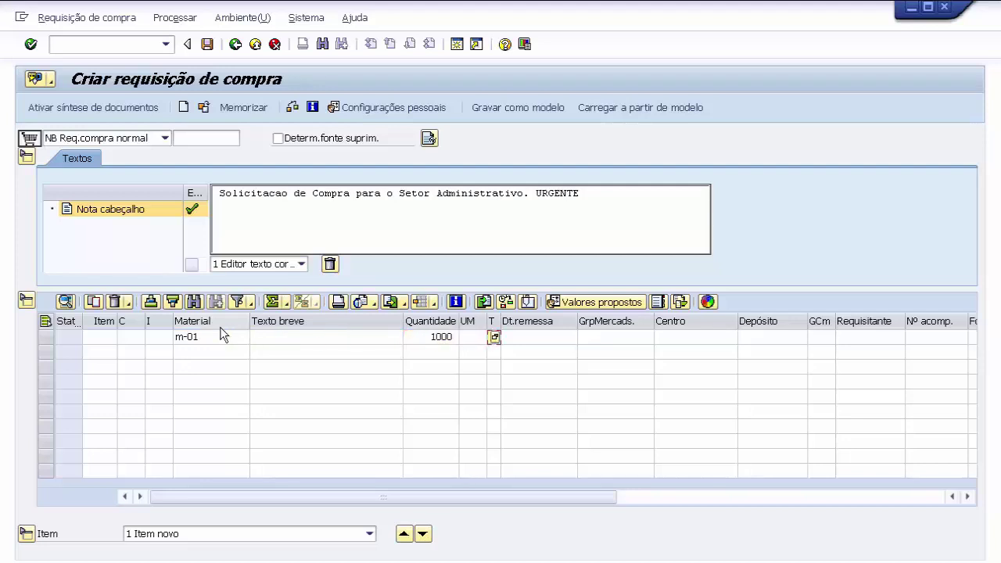
{"action": "type", "text": "1"}
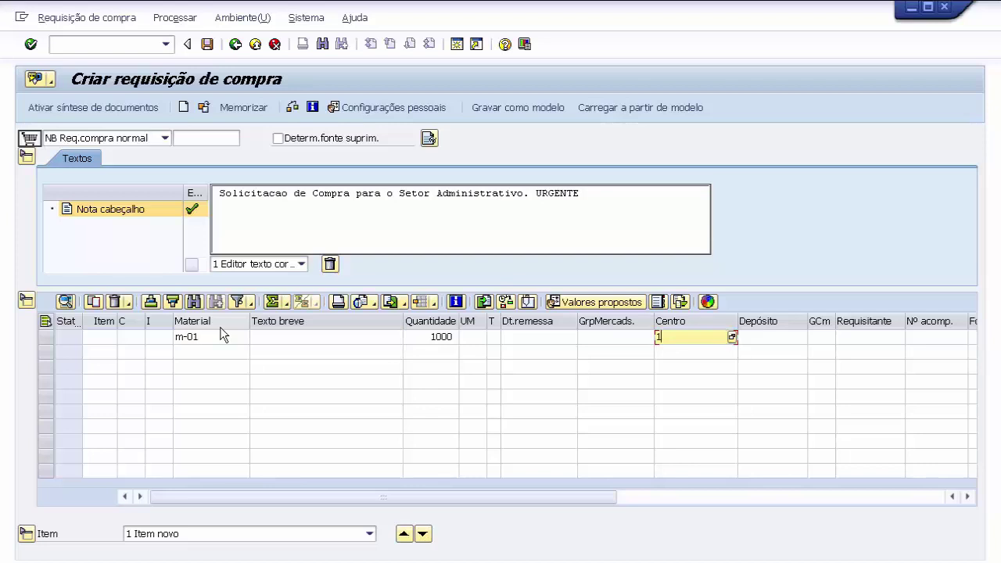
{"action": "type", "text": "000"}
{"action": "key", "text": "Return"}
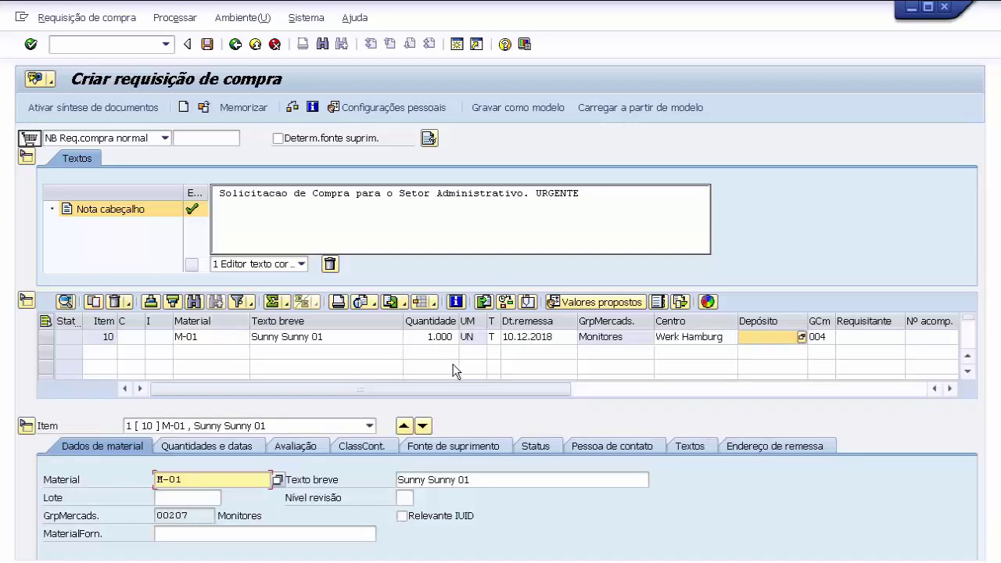
Enter material m-02 with quantity 2000 in the second row of the item overview
{"action": "left_click", "coordinate": [196, 349]}
{"action": "type", "text": "m-02"}
{"action": "key", "text": "Tab"}
{"action": "key", "text": "Tab"}
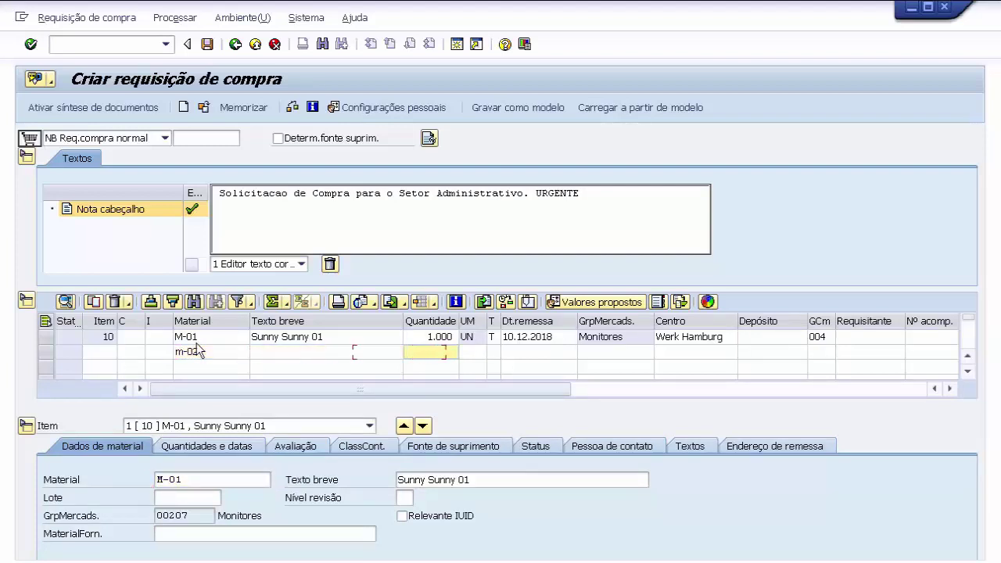
{"action": "type", "text": "2000"}
Assign plant (Centro) 1000 to the m-02 item and validate the row
{"action": "key", "text": "Tab"}
{"action": "key", "text": "Tab"}
{"action": "key", "text": "Tab"}
{"action": "key", "text": "Tab"}
{"action": "key", "text": "Tab"}
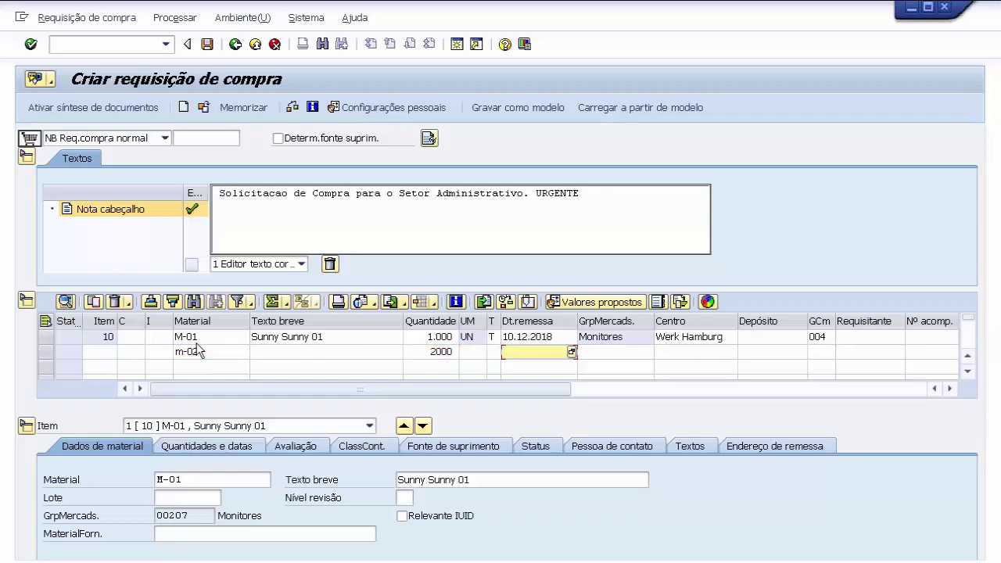
{"action": "type", "text": "1."}
{"action": "type", "text": "000"}
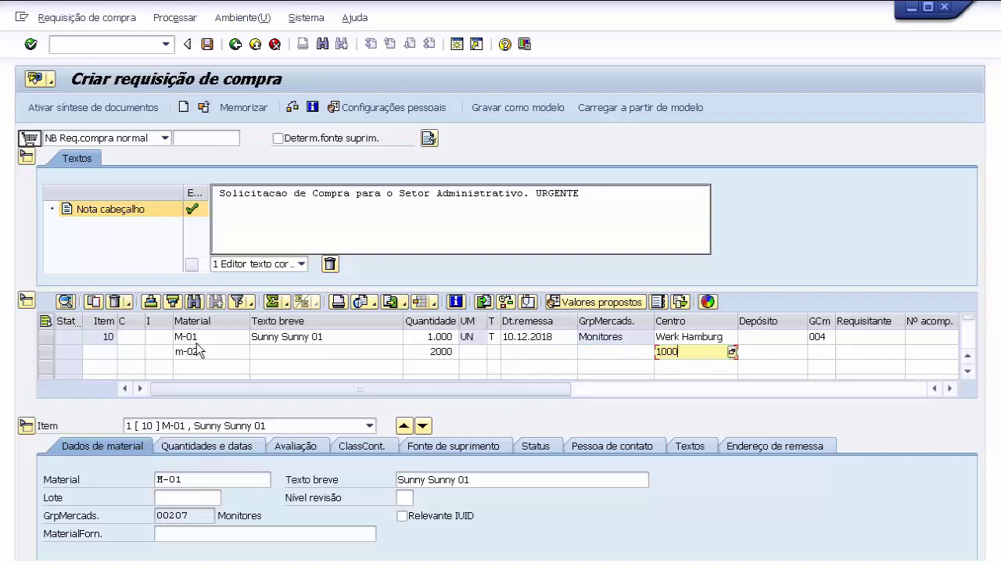
{"action": "key", "text": "Return"}
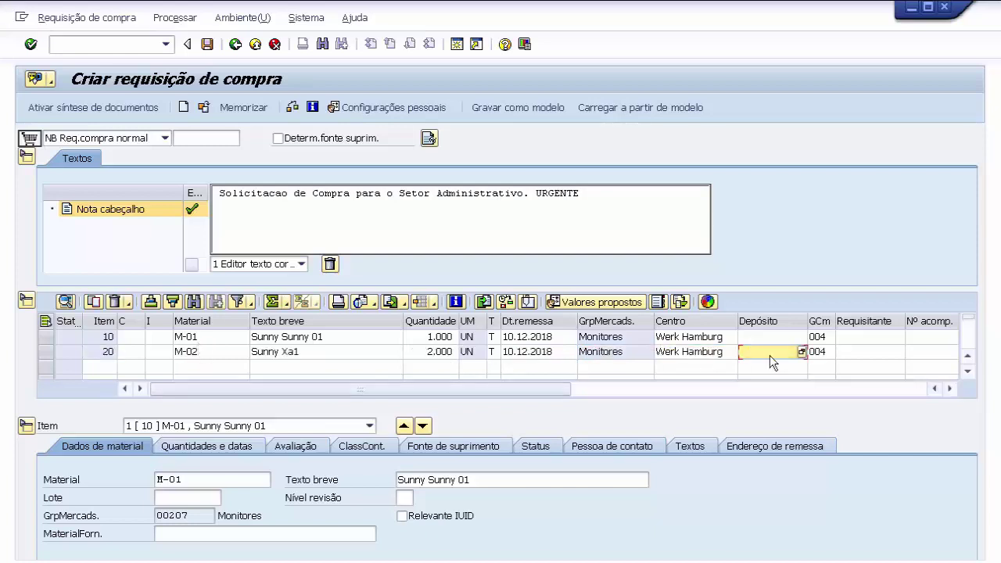
Enter the requester's name on both items and save the purchase requisition
{"action": "left_click", "coordinate": [861, 334]}
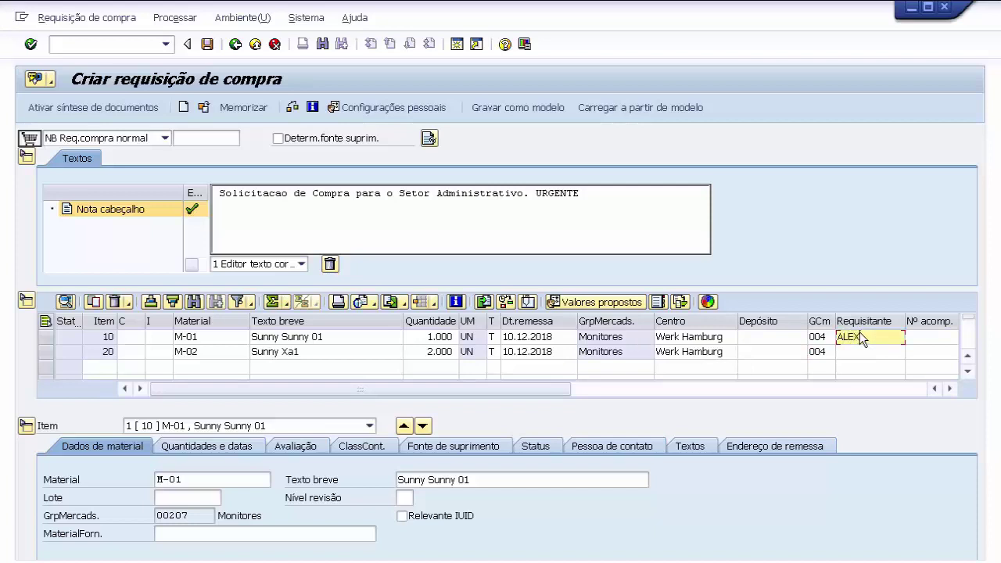
{"action": "left_click", "coordinate": [874, 354]}
{"action": "type", "text": "ALEX"}
{"action": "left_click", "coordinate": [208, 45]}
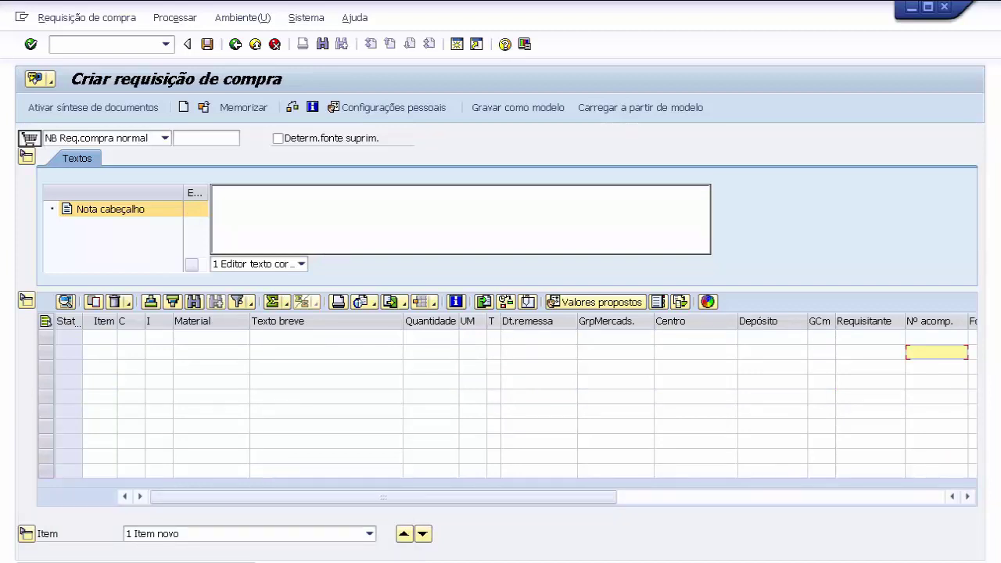
Set the new requisition's header note to "Solicitacao de Compra para data Comemorativa. Ex: Dia das Maes, Nata, e assim por diante"
{"action": "left_click", "coordinate": [25, 156]}
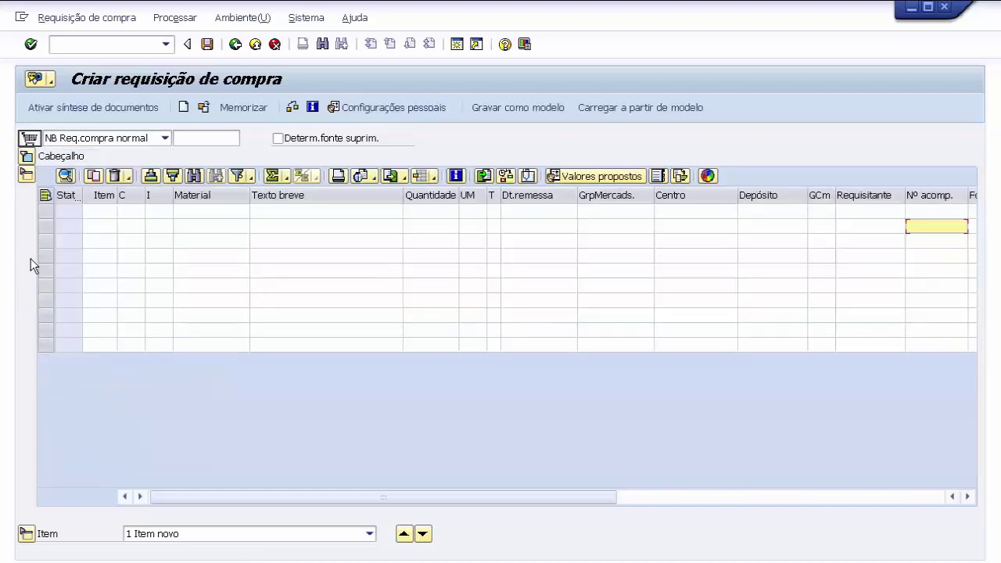
{"action": "left_click", "coordinate": [27, 175]}
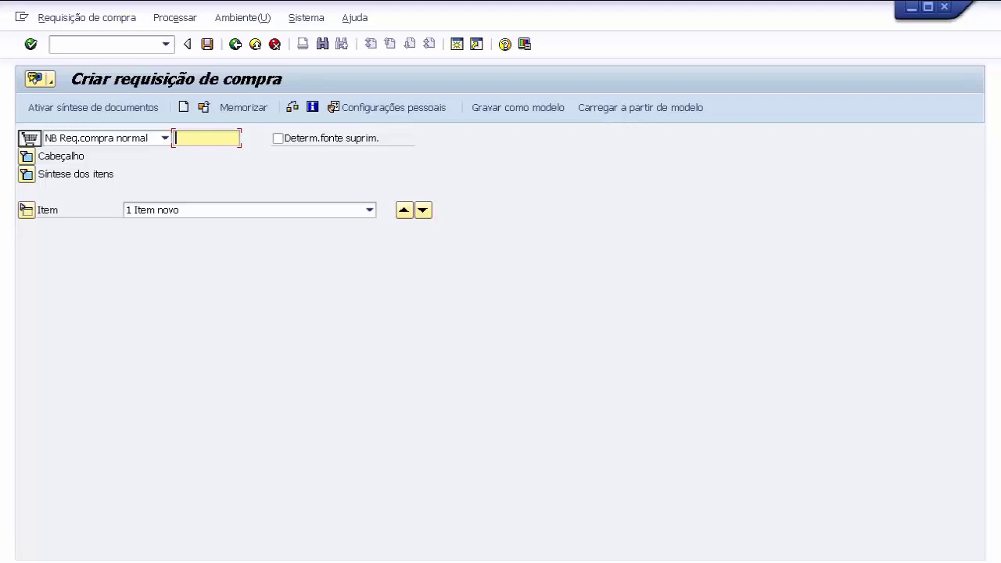
{"action": "left_click", "coordinate": [29, 158]}
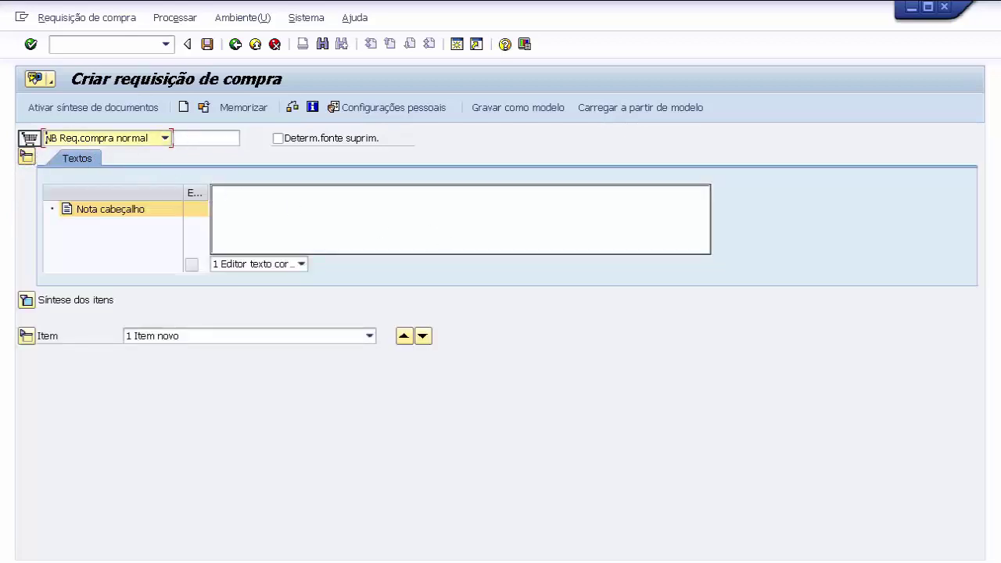
{"action": "left_click", "coordinate": [232, 219]}
{"action": "type", "text": "Solicitacao de Compra para"}
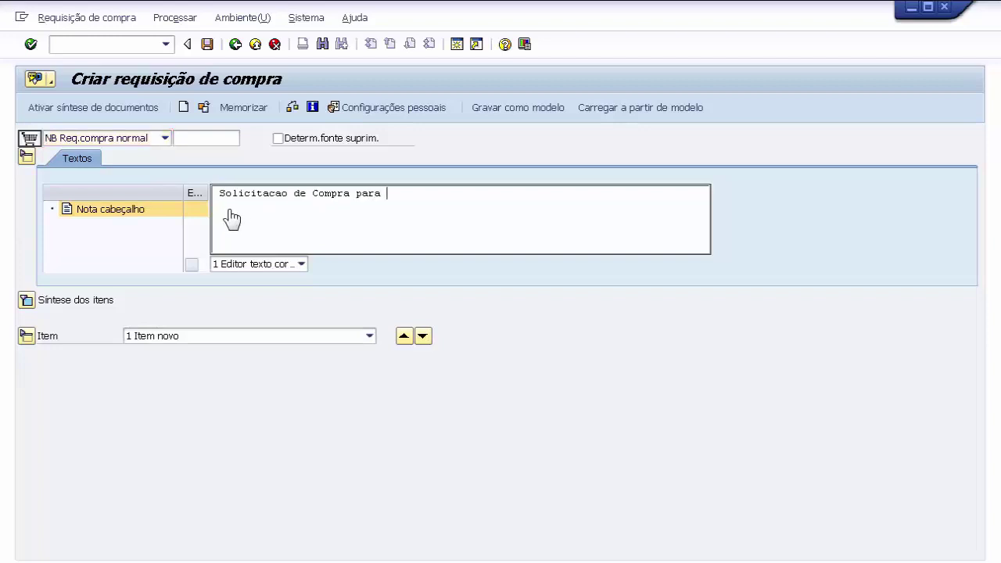
{"action": "type", "text": " data "}
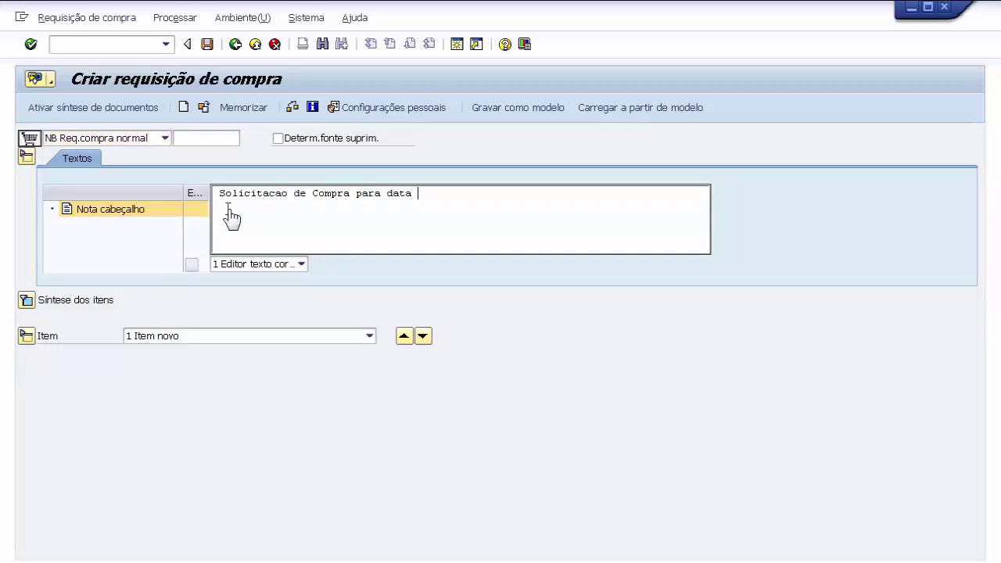
{"action": "type", "text": "Comemorativa. Ex: Dia da"}
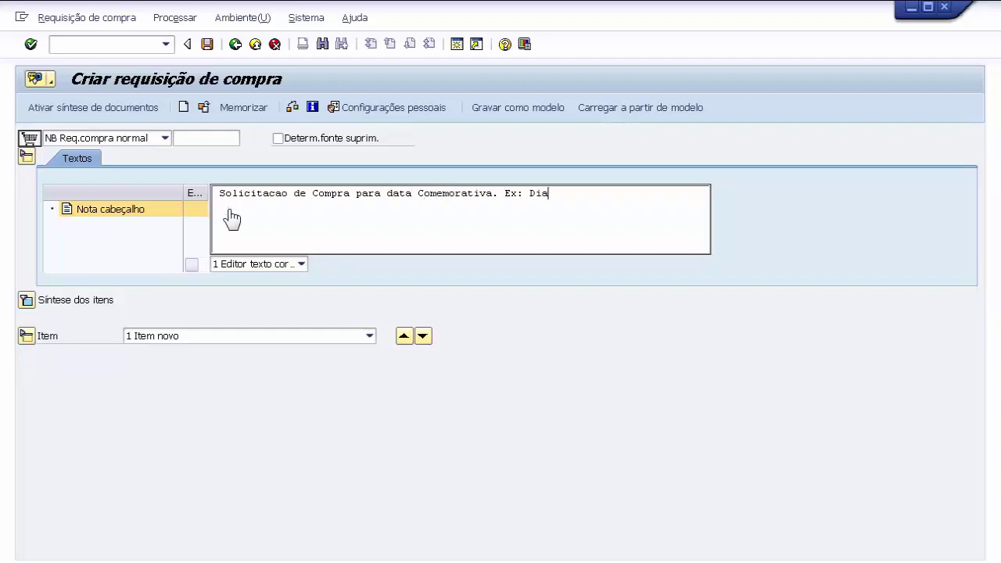
{"action": "type", "text": "s Maes, Nata, e assim por diante"}
Add material m-01 as the new requisition's first item, with quantity 1000 and plant (Centro) 1000
{"action": "left_click", "coordinate": [27, 301]}
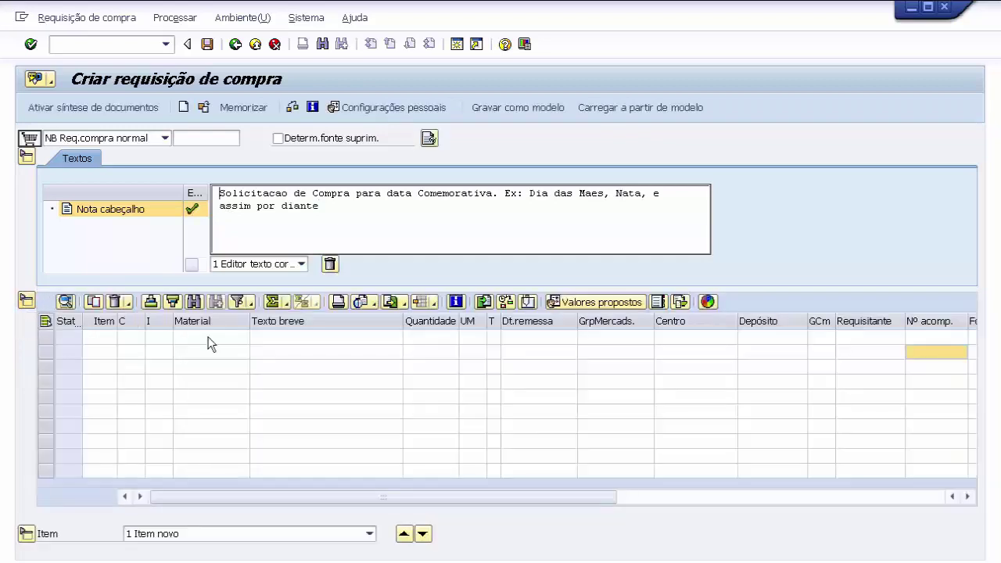
{"action": "left_click", "coordinate": [209, 338]}
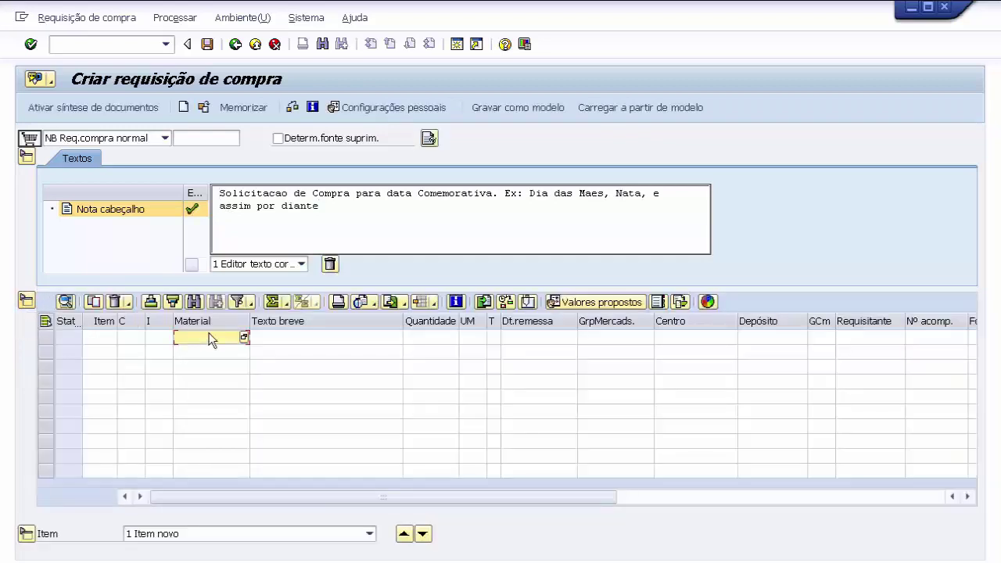
{"action": "type", "text": "m-01"}
{"action": "key", "text": "Tab"}
{"action": "type", "text": "1000"}
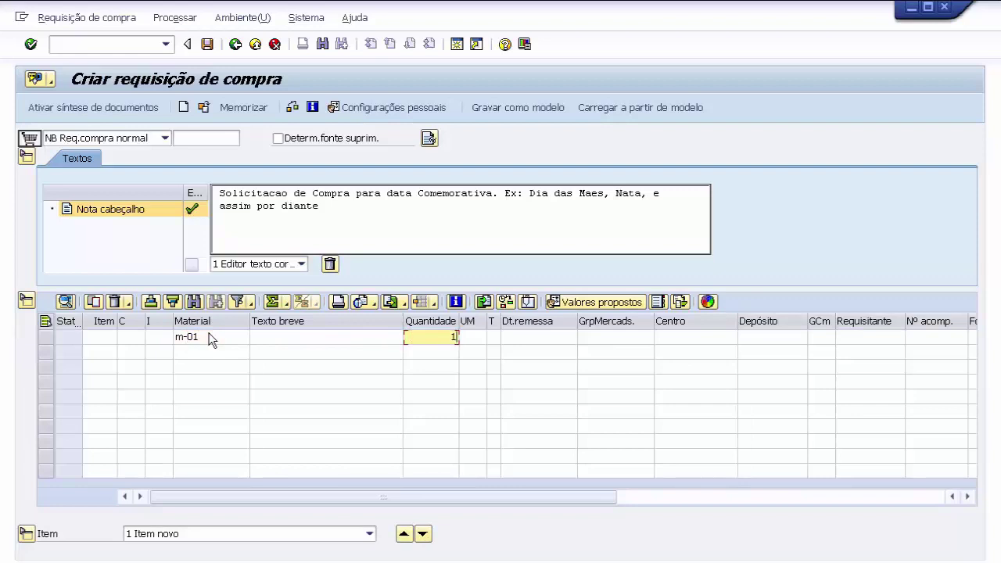
{"action": "key", "text": "Tab"}
{"action": "type", "text": "1000"}
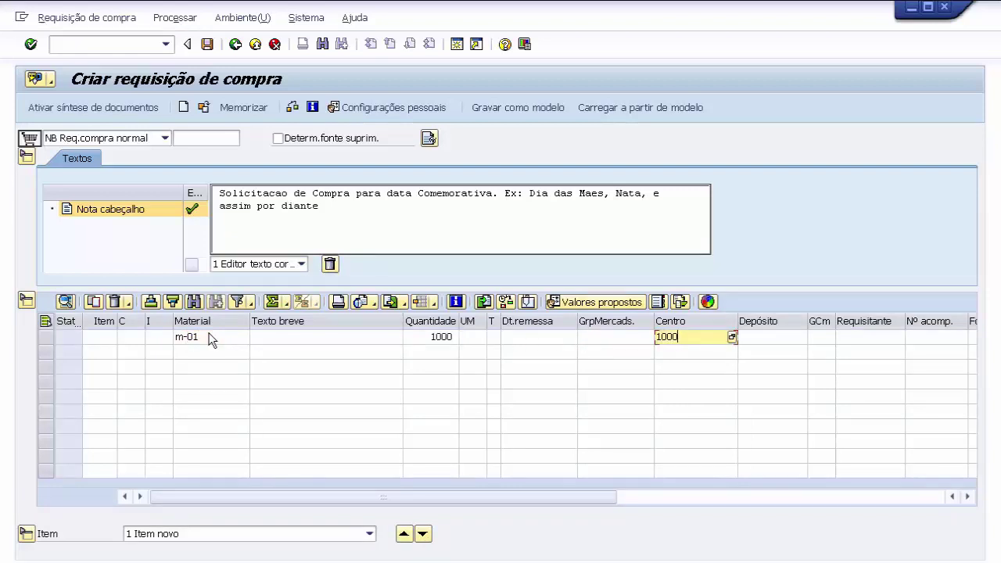
{"action": "key", "text": "Return"}
Add material m-02 as the requisition's second item with quantity 2000
{"action": "left_click", "coordinate": [206, 352]}
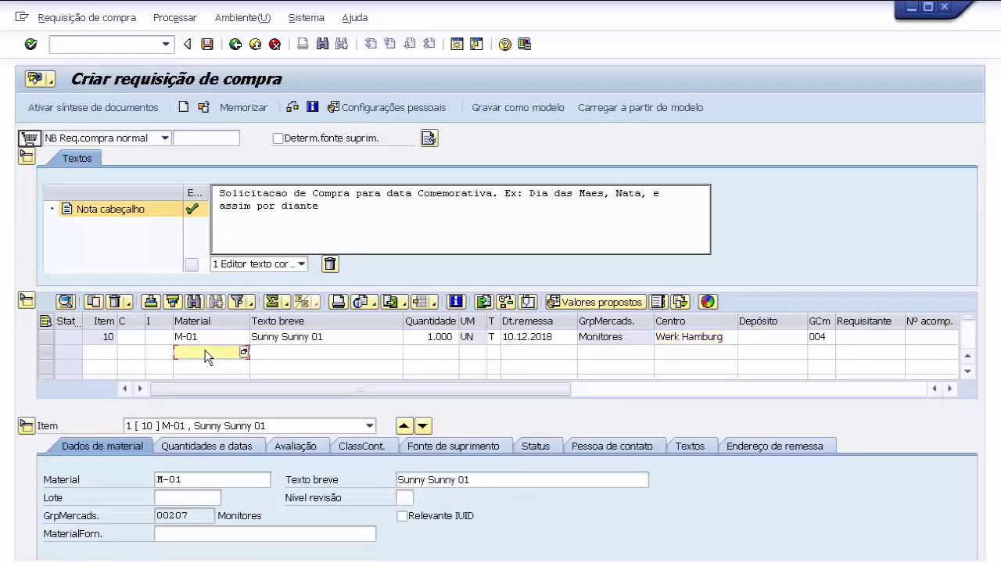
{"action": "type", "text": "m-02"}
{"action": "key", "text": "Tab"}
{"action": "type", "text": "1"}
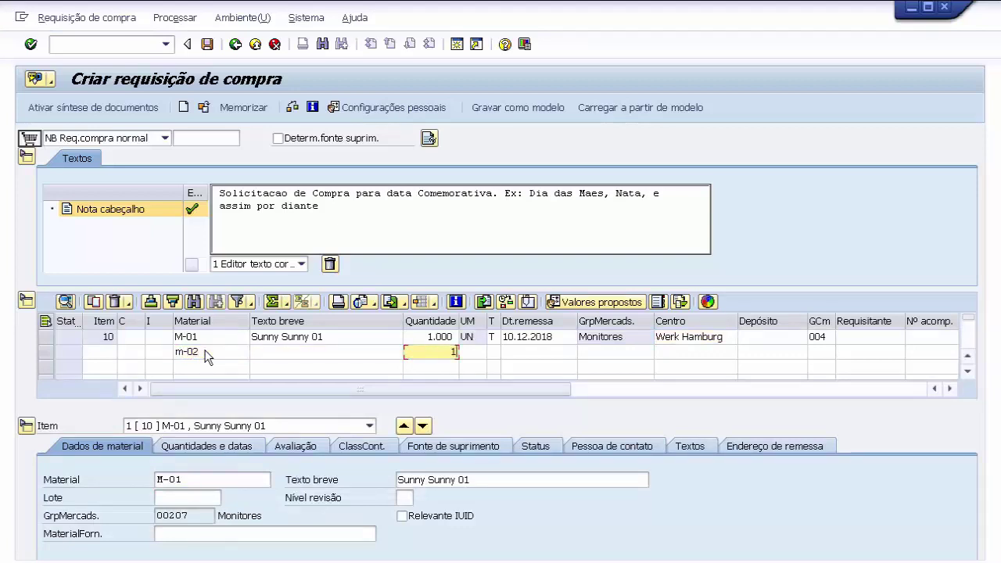
{"action": "type", "text": ".000"}
{"action": "key", "text": "BackSpace"}
{"action": "key", "text": "BackSpace"}
{"action": "key", "text": "BackSpace"}
{"action": "key", "text": "BackSpace"}
{"action": "type", "text": "2000"}
Set the m-02 item's plant (Centro) to 1000 and validate the row
{"action": "key", "text": "Tab"}
{"action": "key", "text": "Tab"}
{"action": "key", "text": "Tab"}
{"action": "key", "text": "Tab"}
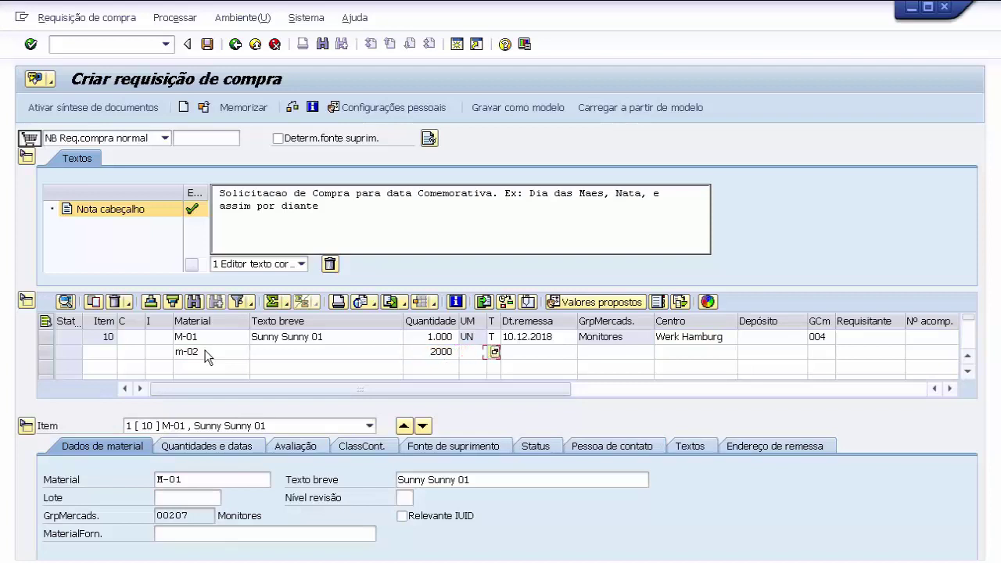
{"action": "key", "text": "Tab"}
{"action": "type", "text": "1000"}
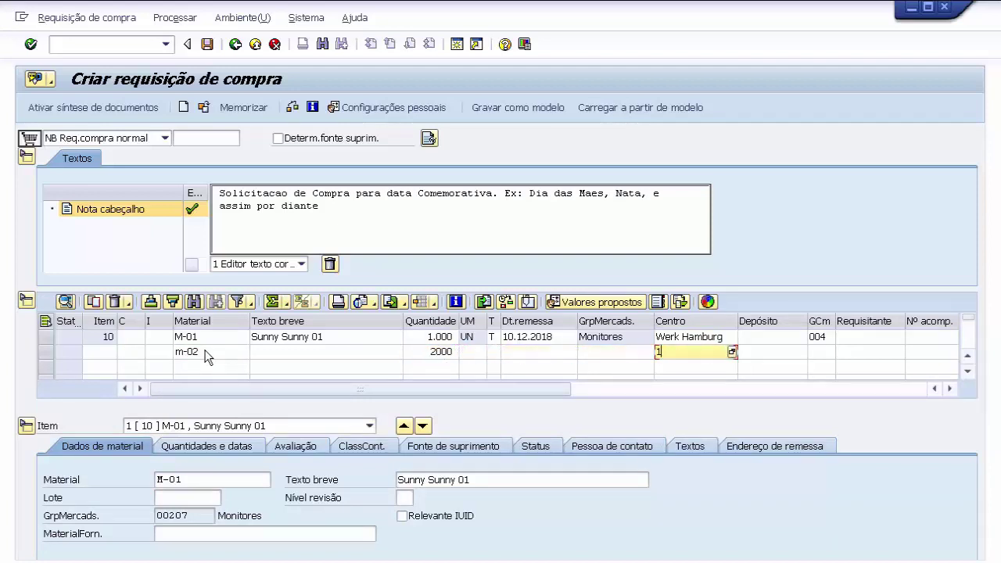
{"action": "key", "text": "Return"}
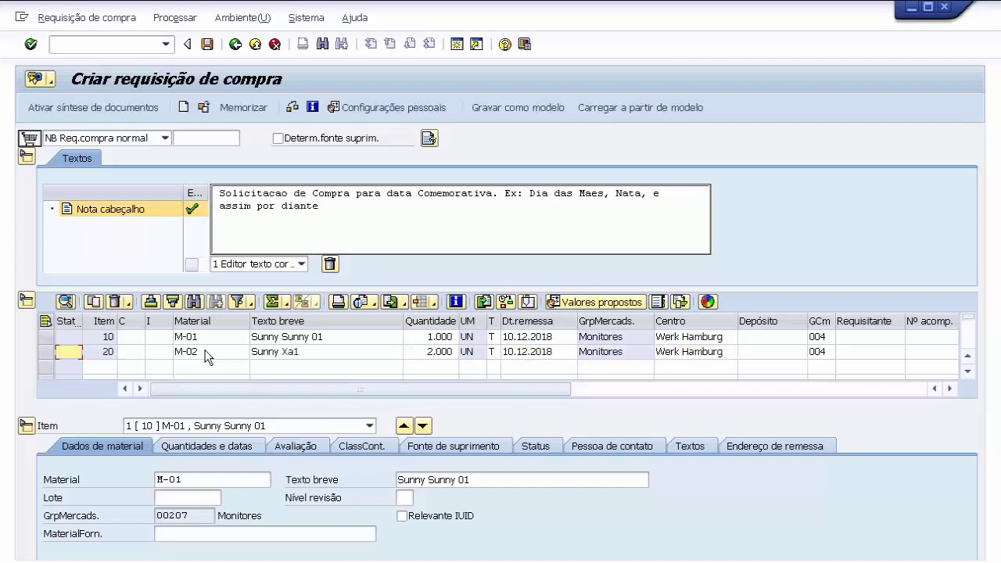
Add material m-03 as the third item with quantity 3000 and plant (Centro) 1000, and validate the row
{"action": "left_click", "coordinate": [196, 367]}
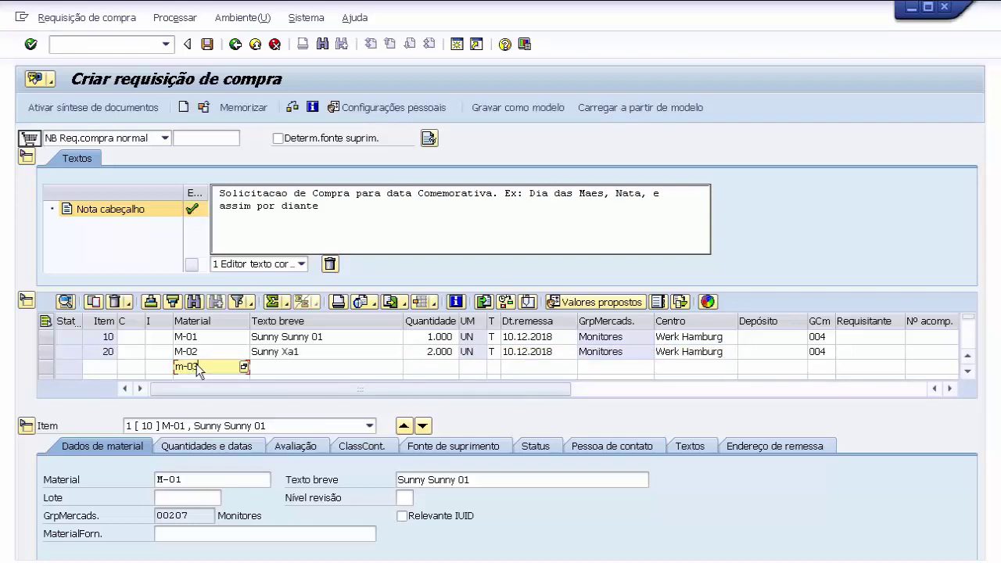
{"action": "type", "text": "m-03"}
{"action": "key", "text": "Tab"}
{"action": "key", "text": "Tab"}
{"action": "type", "text": "3000"}
{"action": "key", "text": "Tab"}
{"action": "key", "text": "Tab"}
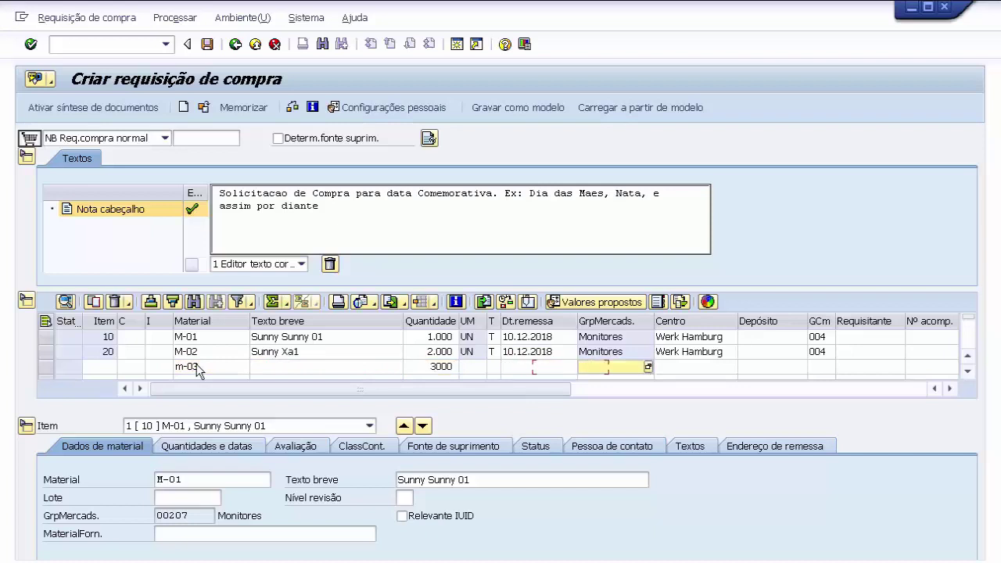
{"action": "key", "text": "Tab"}
{"action": "type", "text": "1000"}
{"action": "key", "text": "Return"}
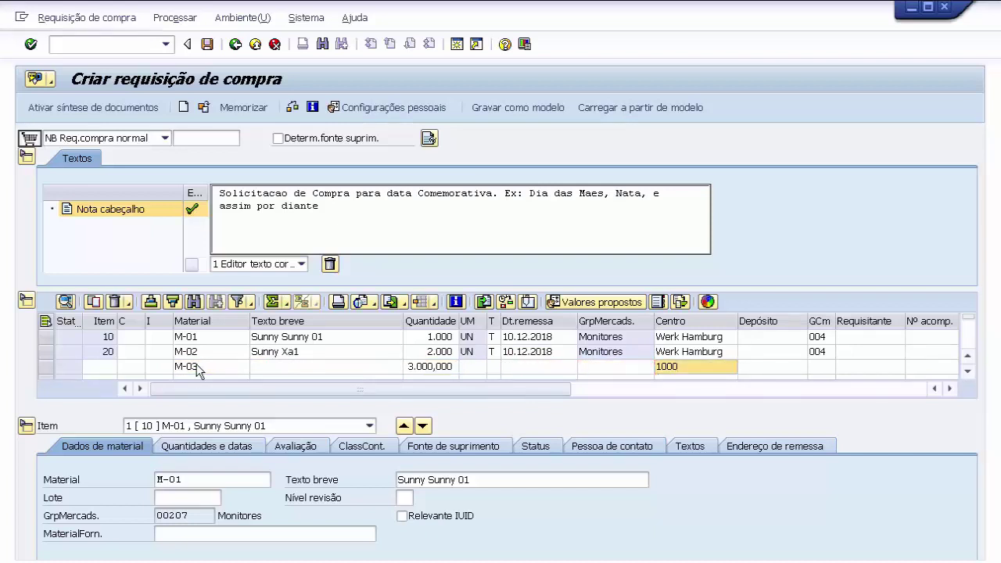
Collapse the item details, duplicate the M-03 item and change the copy's material to M-04
{"action": "left_click", "coordinate": [26, 425]}
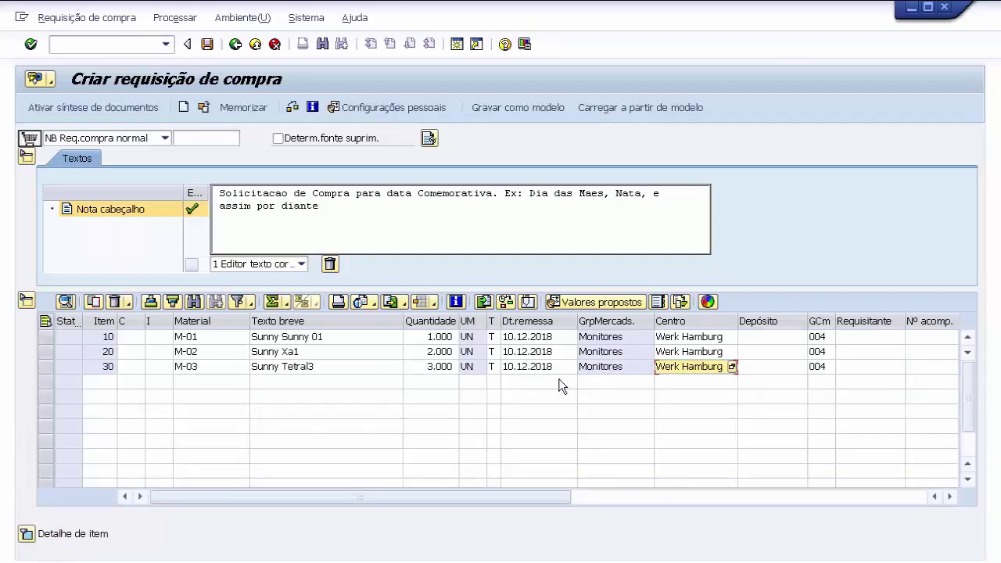
{"action": "left_click", "coordinate": [45, 366]}
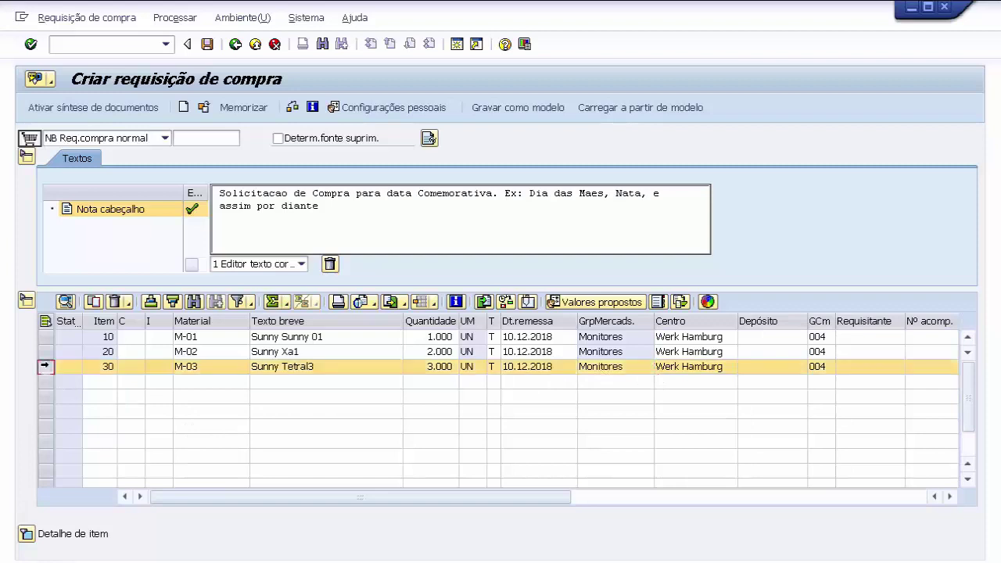
{"action": "left_click", "coordinate": [94, 302]}
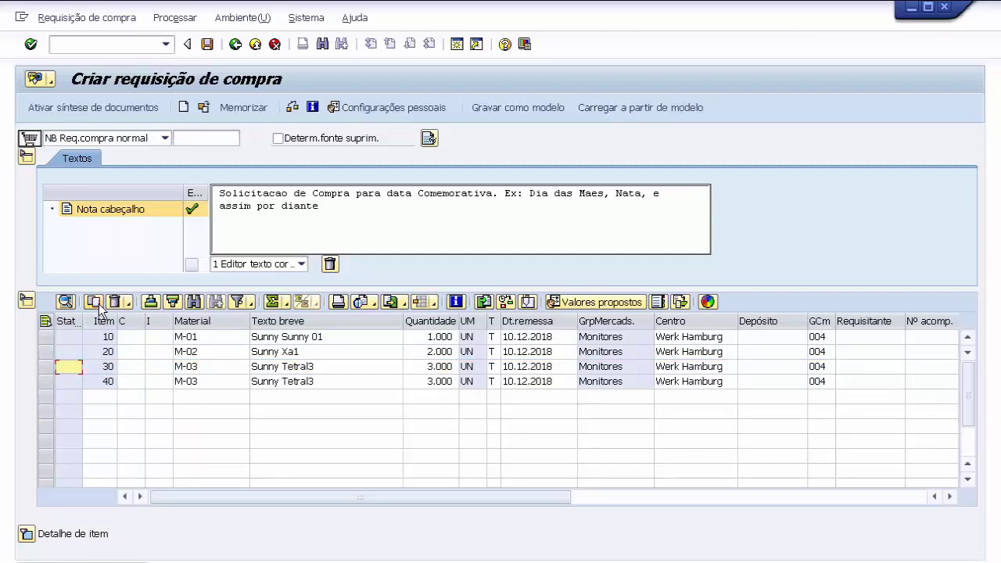
{"action": "left_click", "coordinate": [201, 381]}
{"action": "key", "text": "BackSpace"}
{"action": "type", "text": "5"}
{"action": "key", "text": "BackSpace"}
{"action": "type", "text": "4"}
{"action": "key", "text": "Return"}
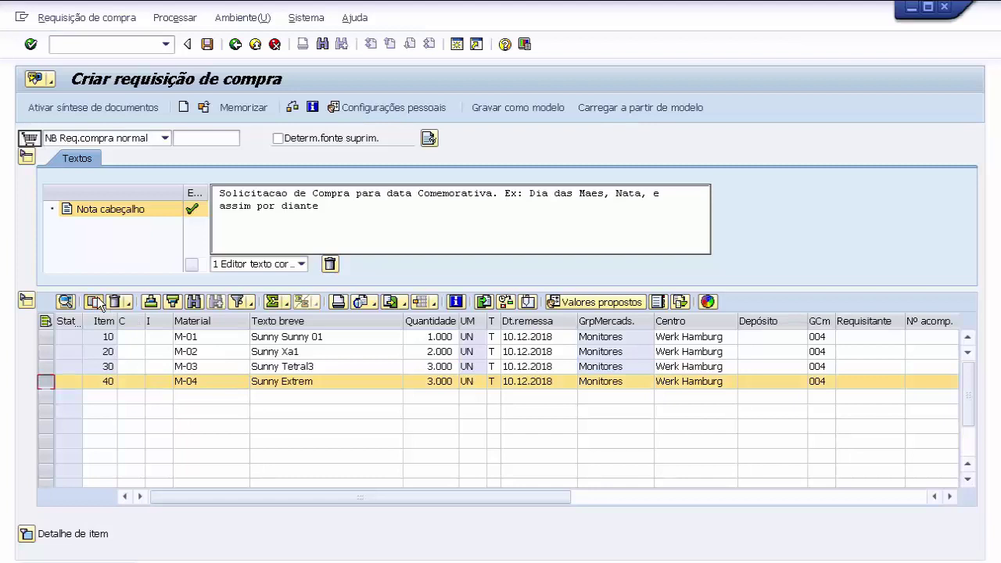
Duplicate the M-04 item and change the copy's material to M-05
{"action": "left_click", "coordinate": [208, 396]}
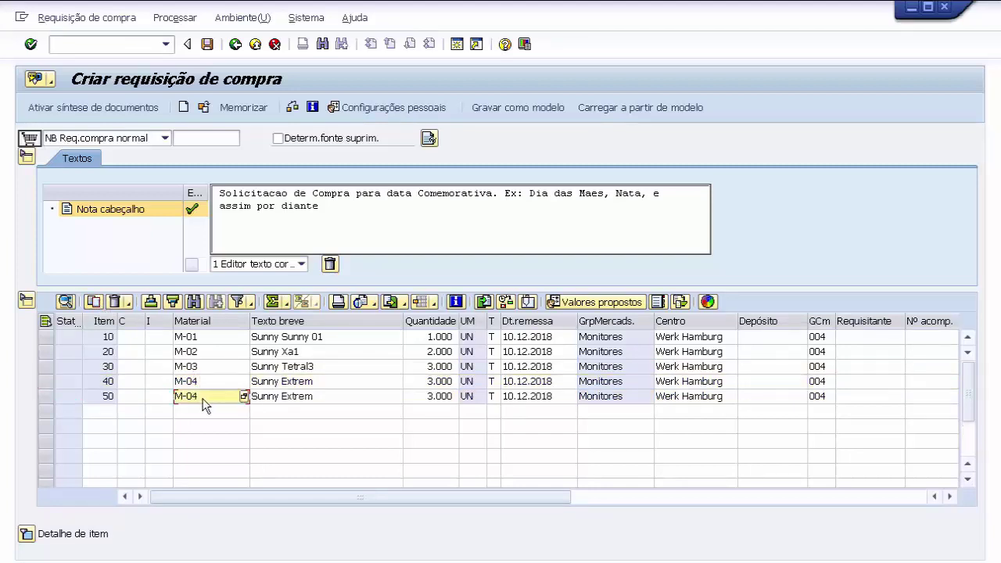
{"action": "left_click", "coordinate": [205, 395]}
{"action": "type", "text": "5"}
{"action": "key", "text": "Return"}
Duplicate the M-05 item and change the material of item 70 to M-06
{"action": "left_click", "coordinate": [216, 412]}
{"action": "left_click", "coordinate": [45, 410]}
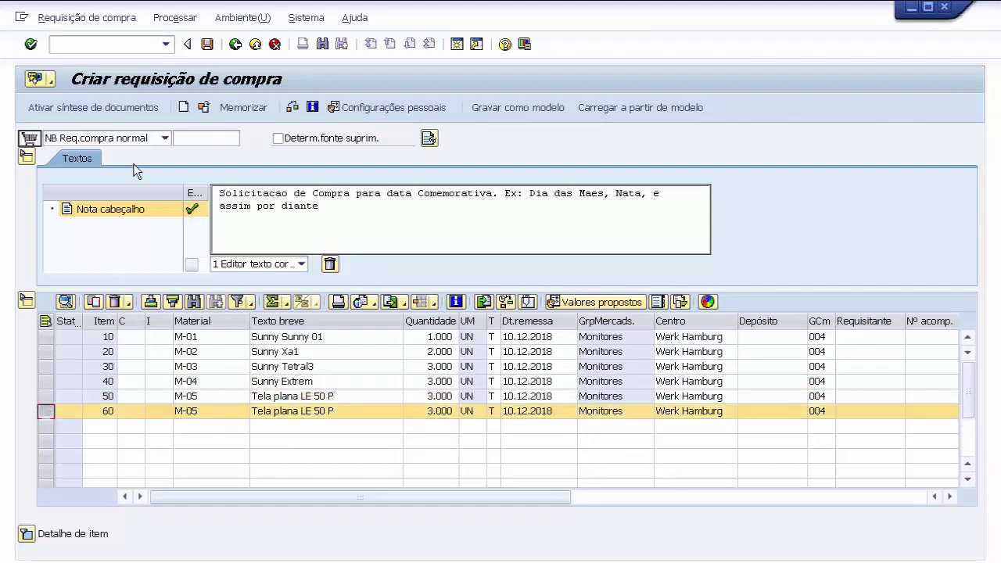
{"action": "left_click", "coordinate": [209, 417]}
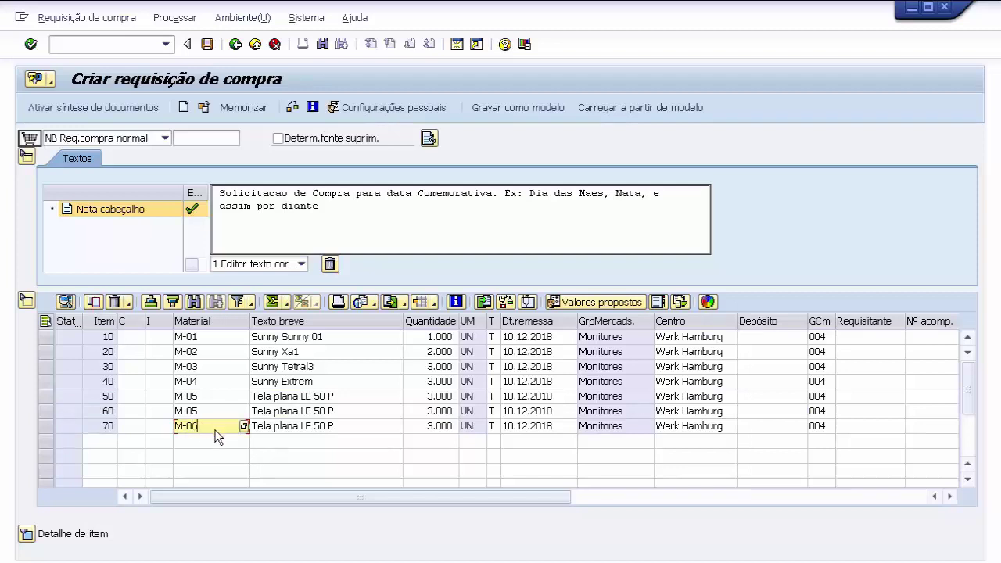
{"action": "key", "text": "Return"}
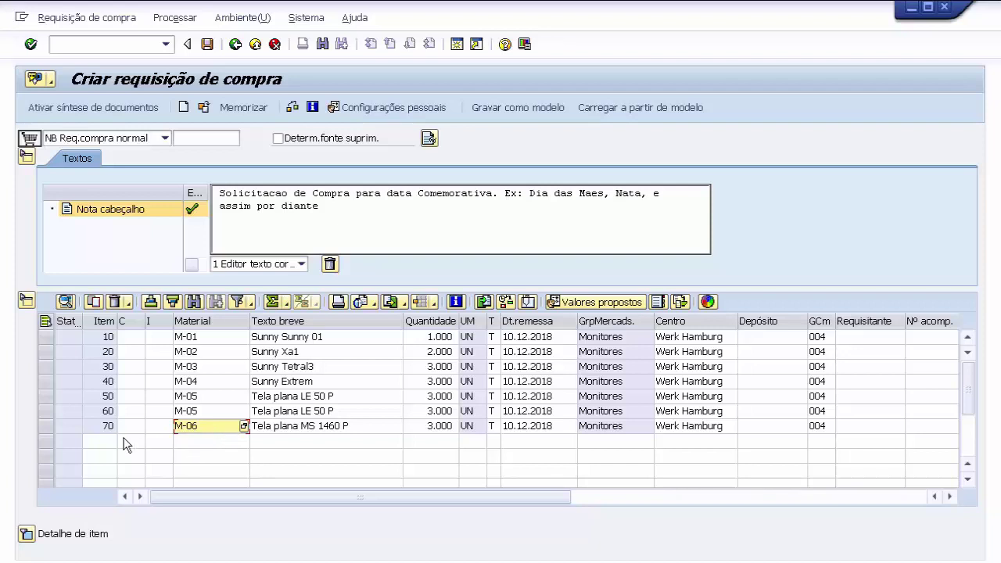
Duplicate the M-06 item and delete the redundant M-05 line, item 50
{"action": "left_click", "coordinate": [45, 425]}
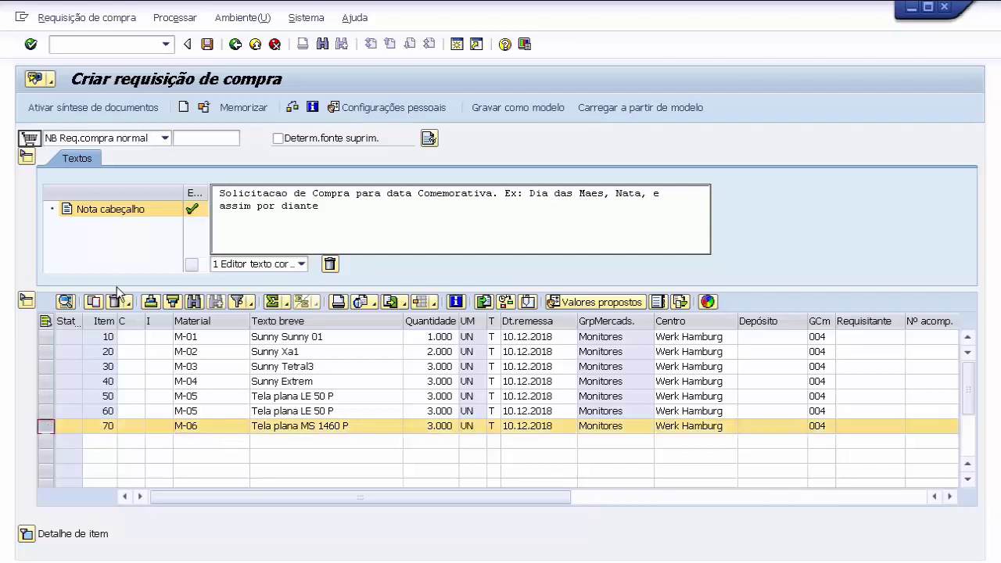
{"action": "left_click", "coordinate": [93, 301]}
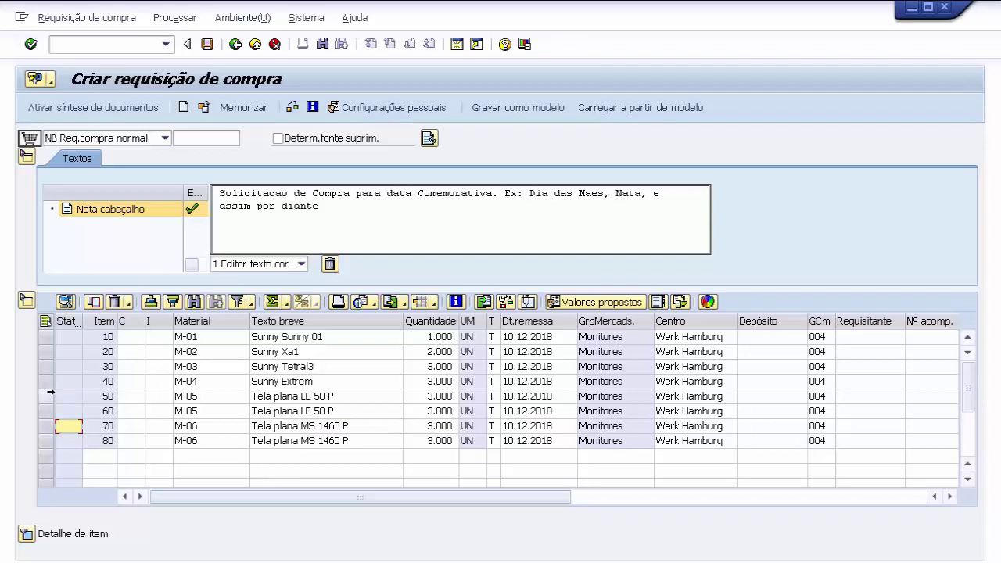
{"action": "left_click", "coordinate": [47, 395]}
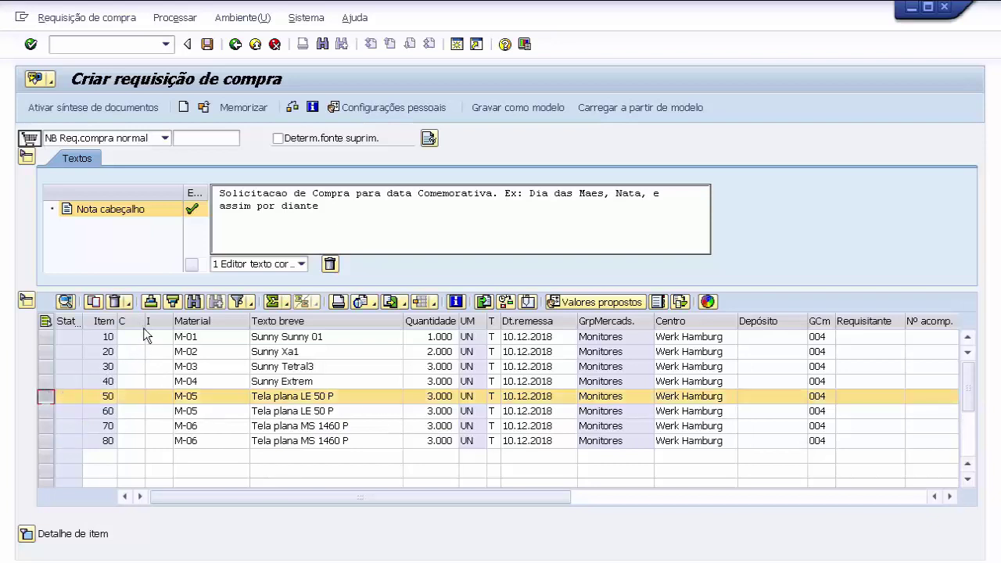
{"action": "left_click", "coordinate": [114, 302]}
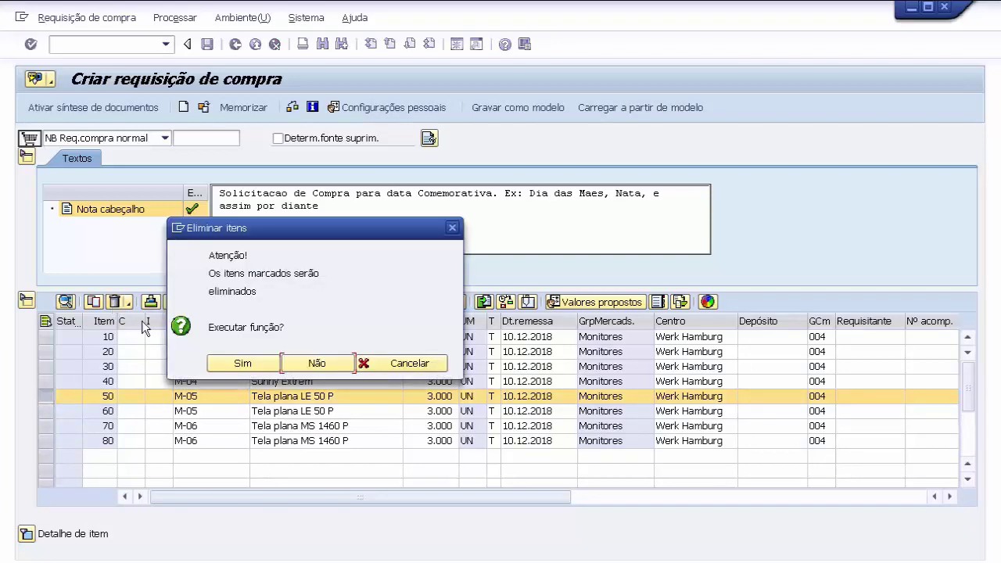
{"action": "left_click", "coordinate": [243, 364]}
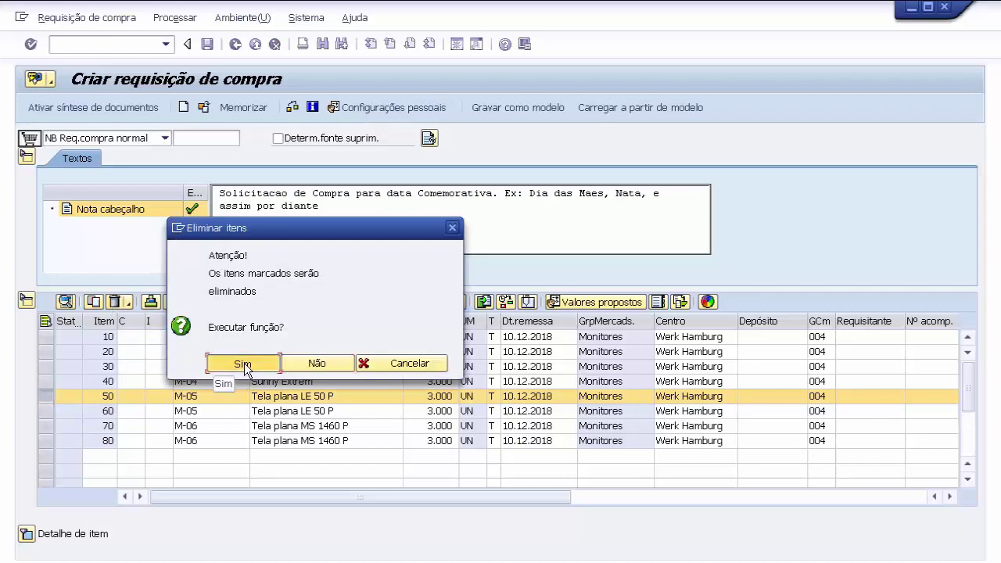
Change the material of item 80, the copied M-06 line, to M-07
{"action": "left_click", "coordinate": [205, 426]}
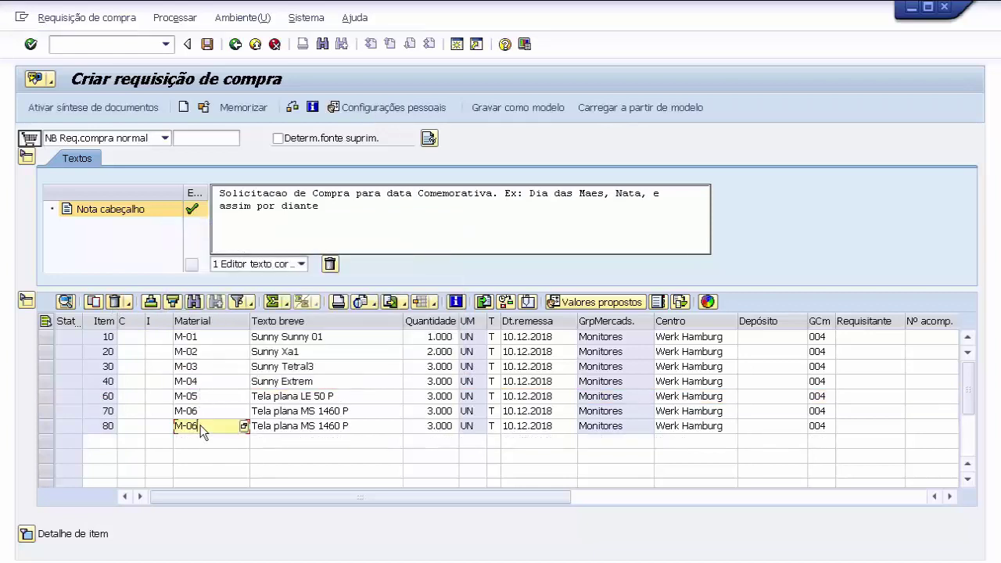
{"action": "type", "text": "7"}
{"action": "key", "text": "Return"}
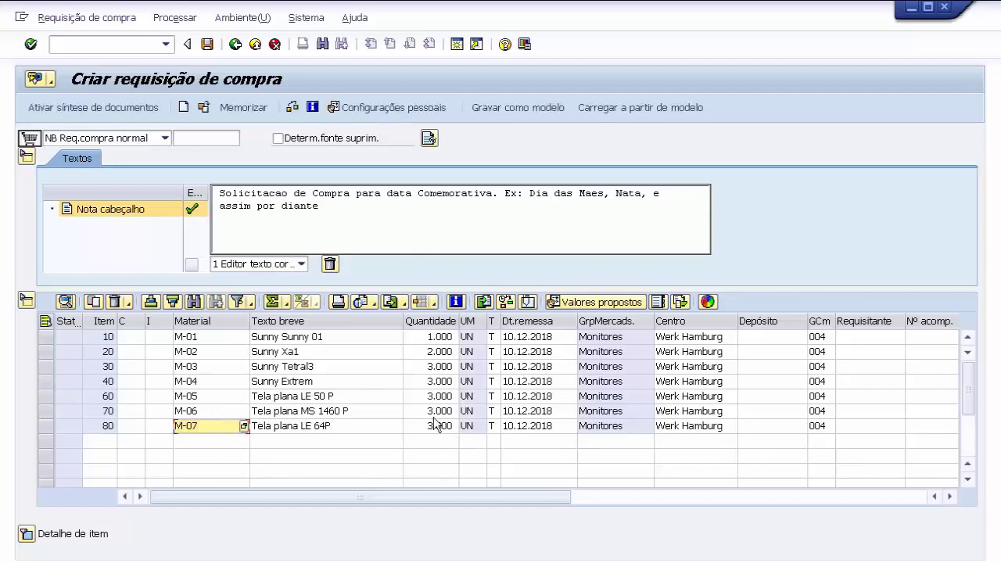
Set the quantity of the M-04 item to 4000 and of the M-05 item to 5000
{"action": "left_click", "coordinate": [444, 381]}
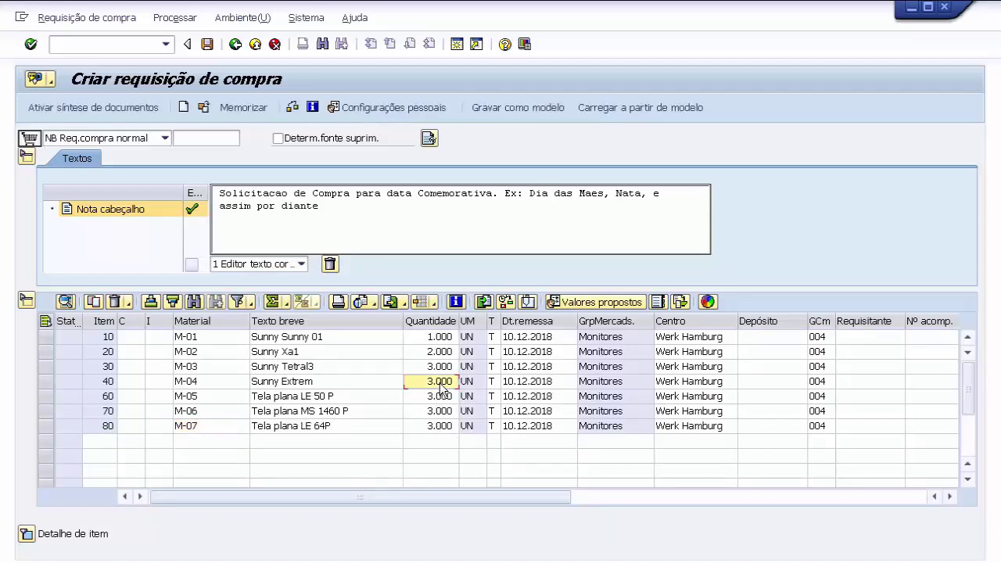
{"action": "double_click", "coordinate": [447, 383]}
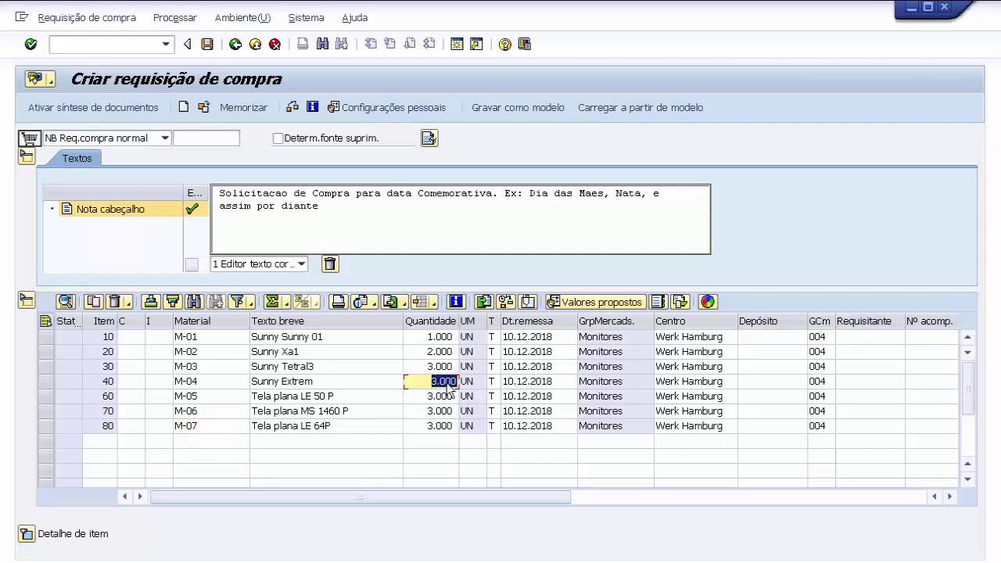
{"action": "type", "text": "4000"}
{"action": "key", "text": "Return"}
{"action": "left_click", "coordinate": [450, 396]}
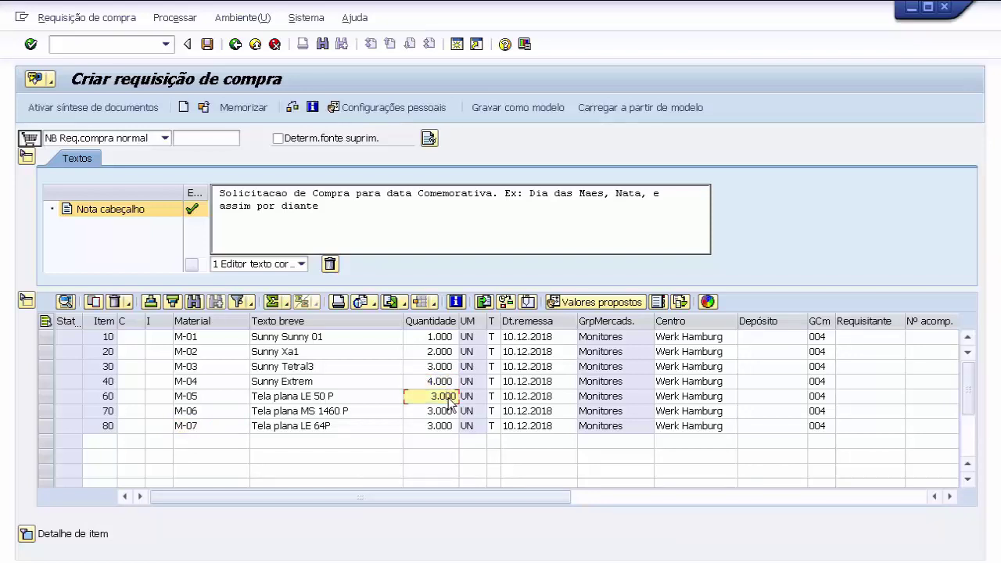
{"action": "double_click", "coordinate": [451, 397]}
{"action": "type", "text": "5000"}
{"action": "key", "text": "Return"}
Set the quantity of the M-06 item to 6000 and of the M-07 item to 7000
{"action": "double_click", "coordinate": [447, 412]}
{"action": "type", "text": "6.000"}
{"action": "key", "text": "Return"}
{"action": "left_click", "coordinate": [443, 426]}
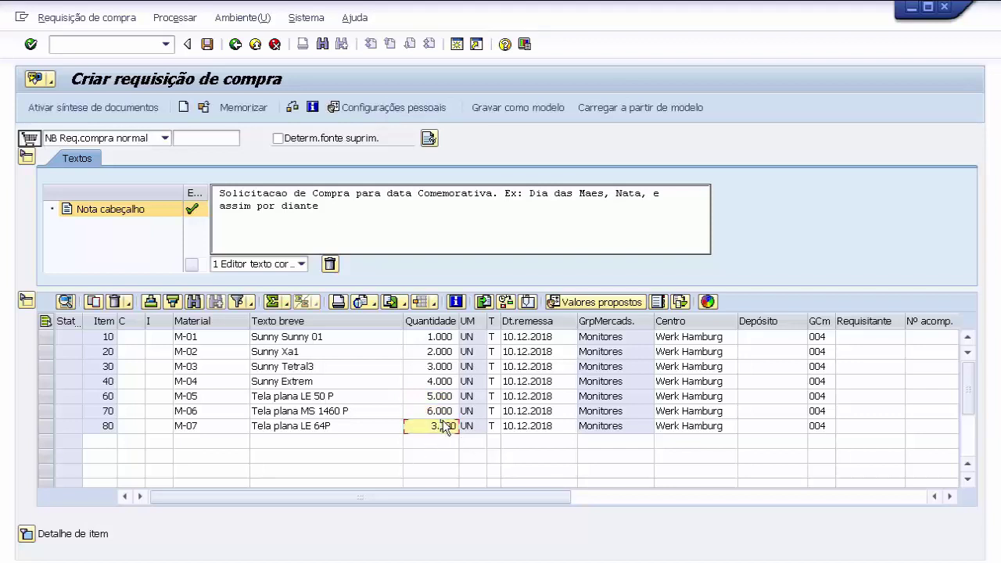
{"action": "double_click", "coordinate": [444, 426]}
{"action": "type", "text": "7000"}
{"action": "key", "text": "Return"}
Open the details of item 10 (M-01) and check which items can be selected there
{"action": "left_click", "coordinate": [46, 337]}
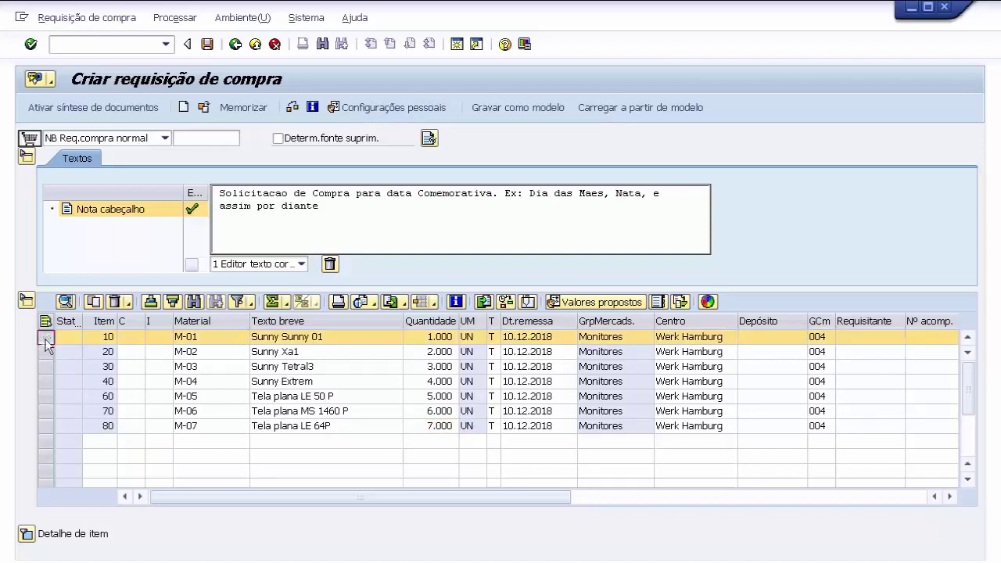
{"action": "left_click", "coordinate": [28, 535]}
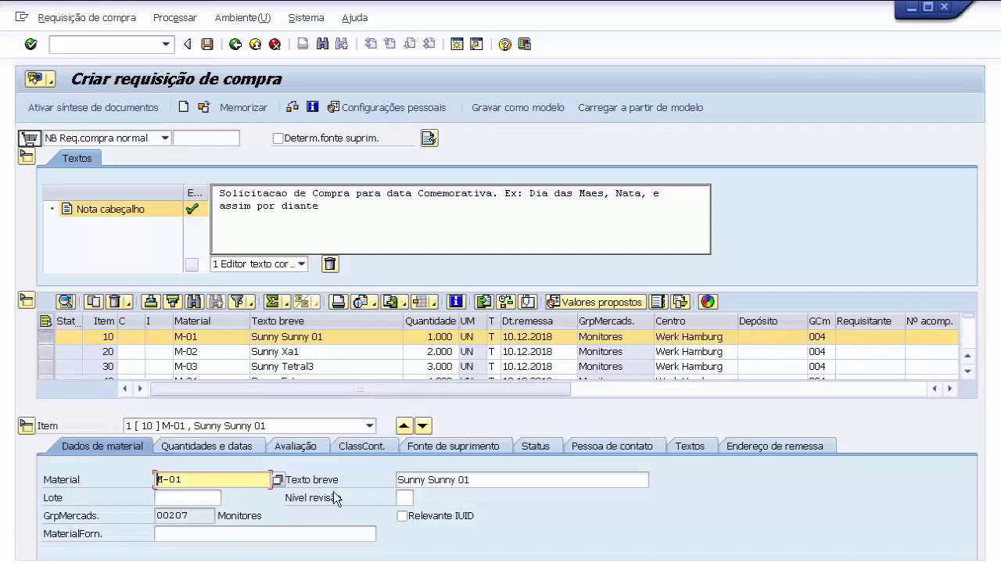
{"action": "left_click", "coordinate": [370, 426]}
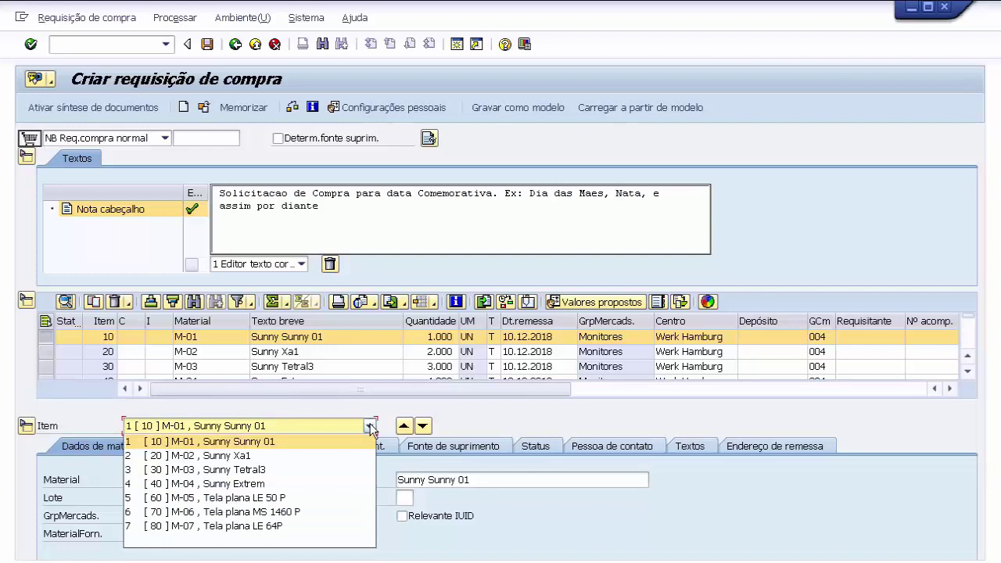
{"action": "left_click", "coordinate": [371, 427]}
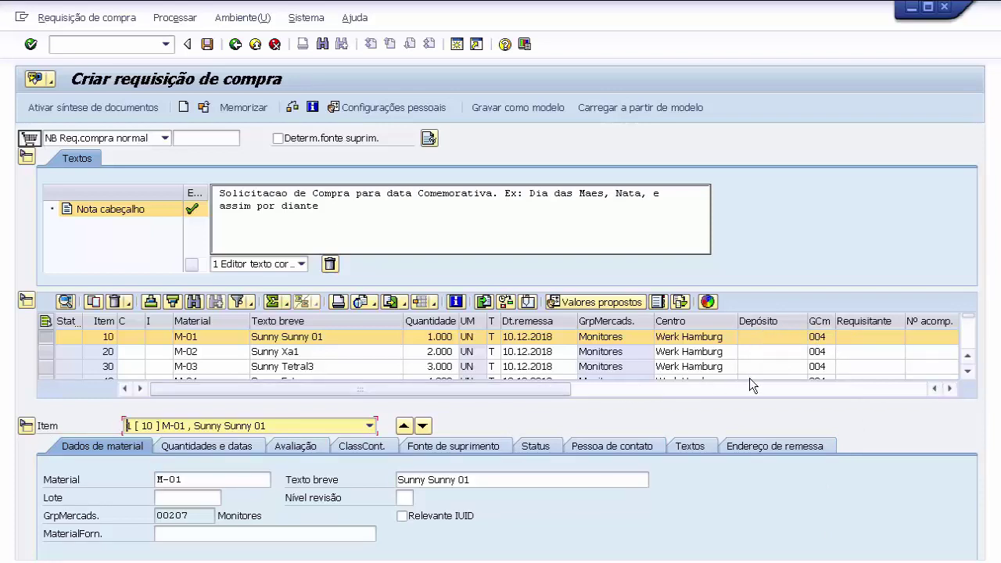
{"action": "left_click", "coordinate": [896, 387]}
{"action": "left_click_drag", "start_coordinate": [663, 389], "coordinate": [275, 388]}
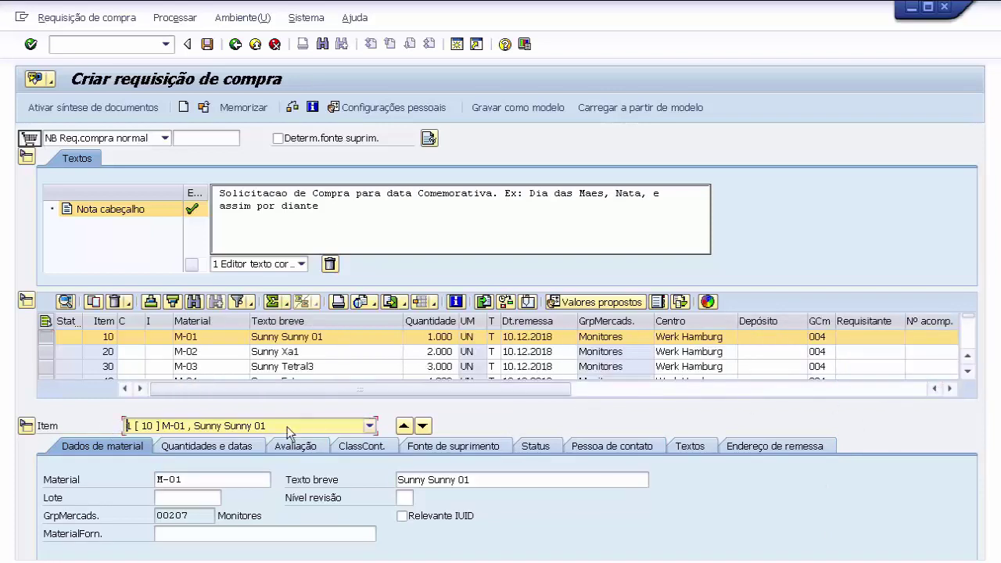
Enter the requester's name (Requisitante) in the contact person data of item 10
{"action": "left_click", "coordinate": [640, 443]}
{"action": "type", "text": "ALEX"}
{"action": "key", "text": "Return"}
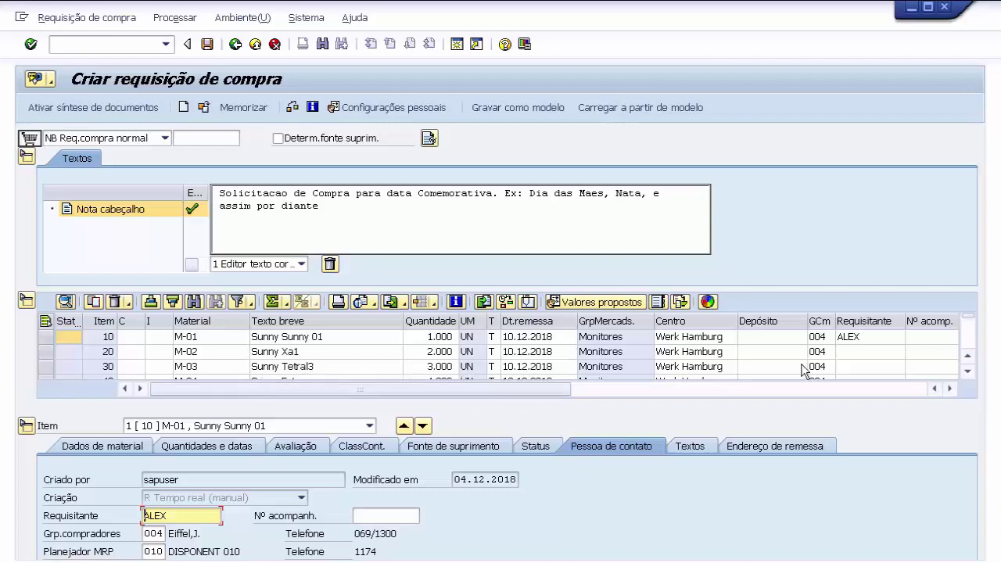
In item 10's material data, mark the item as Relevante IUID and review the batch, supplier material and revision level fields
{"action": "left_click", "coordinate": [122, 448]}
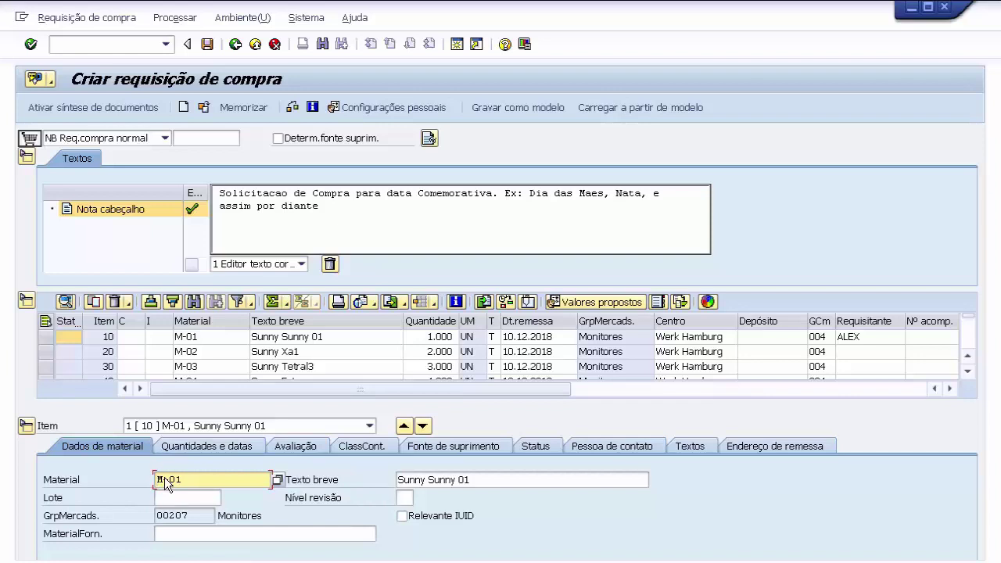
{"action": "left_click", "coordinate": [196, 504]}
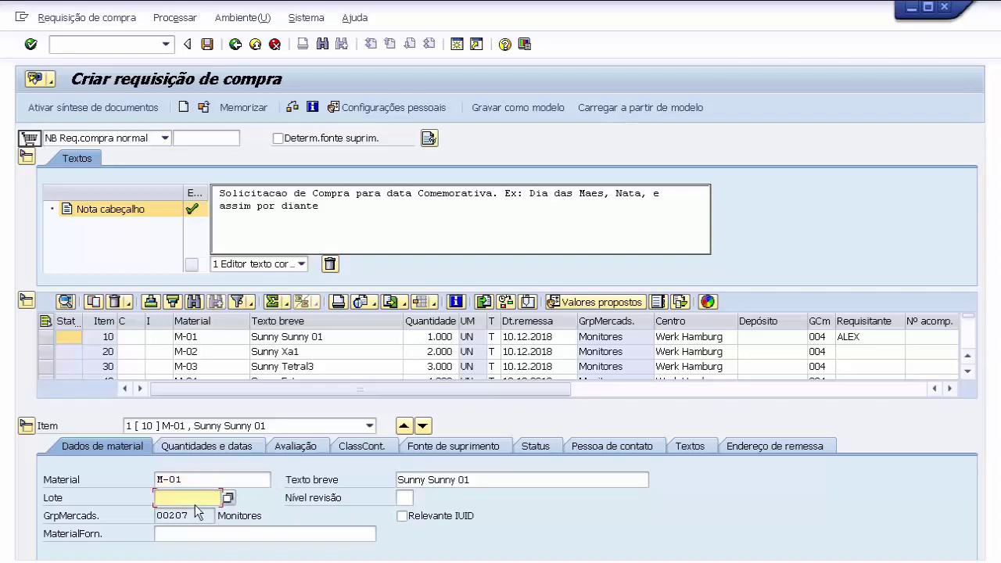
{"action": "left_click", "coordinate": [169, 537]}
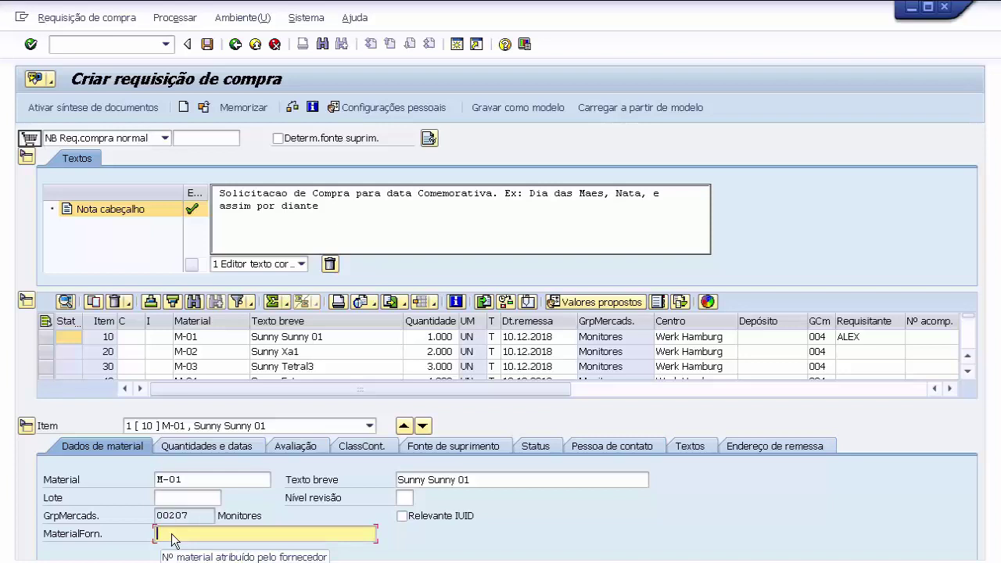
{"action": "left_click", "coordinate": [402, 517]}
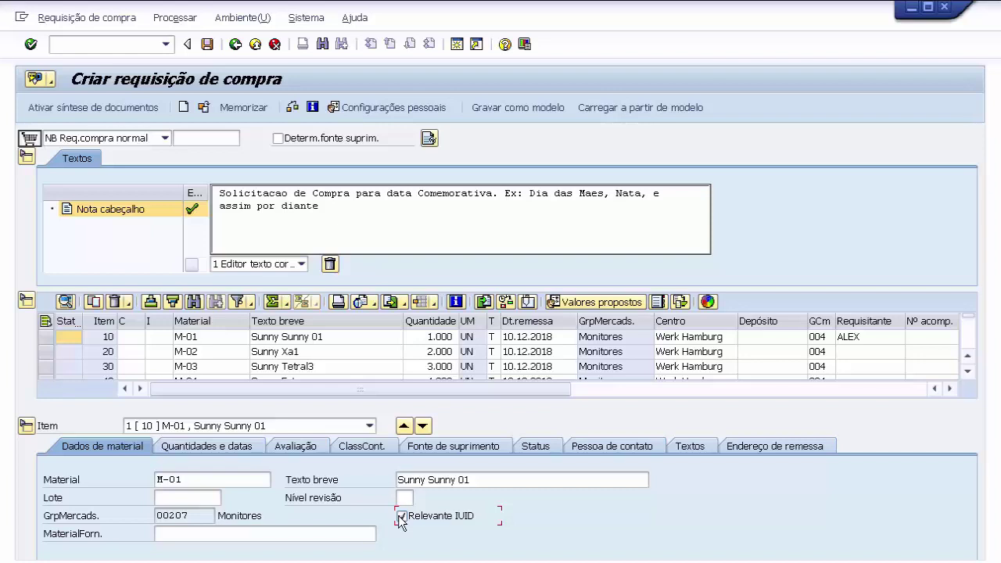
{"action": "left_click", "coordinate": [406, 497]}
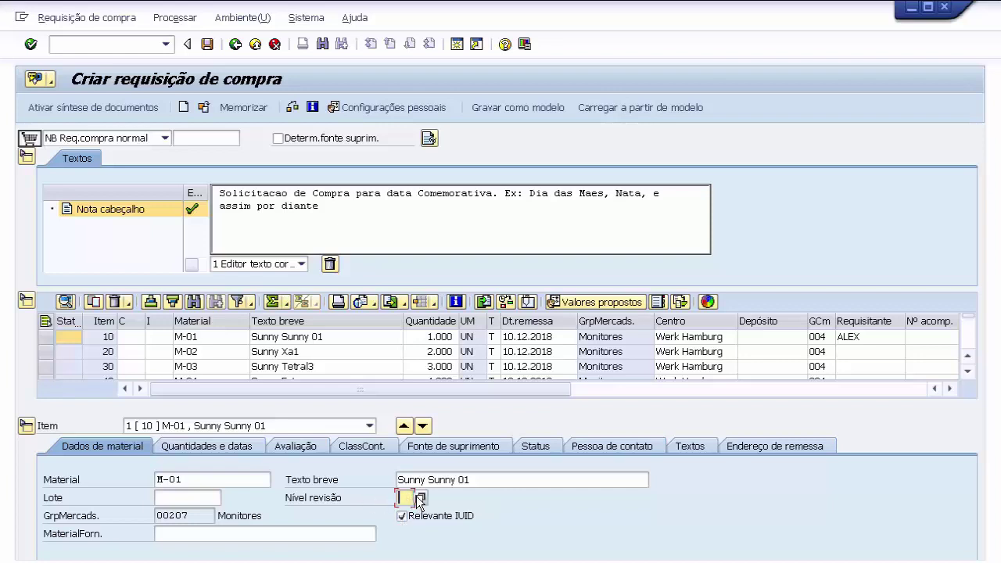
Review item 10's quantities and dates, including the goods receipt processing time and remaining shelf life fields
{"action": "left_click", "coordinate": [235, 446]}
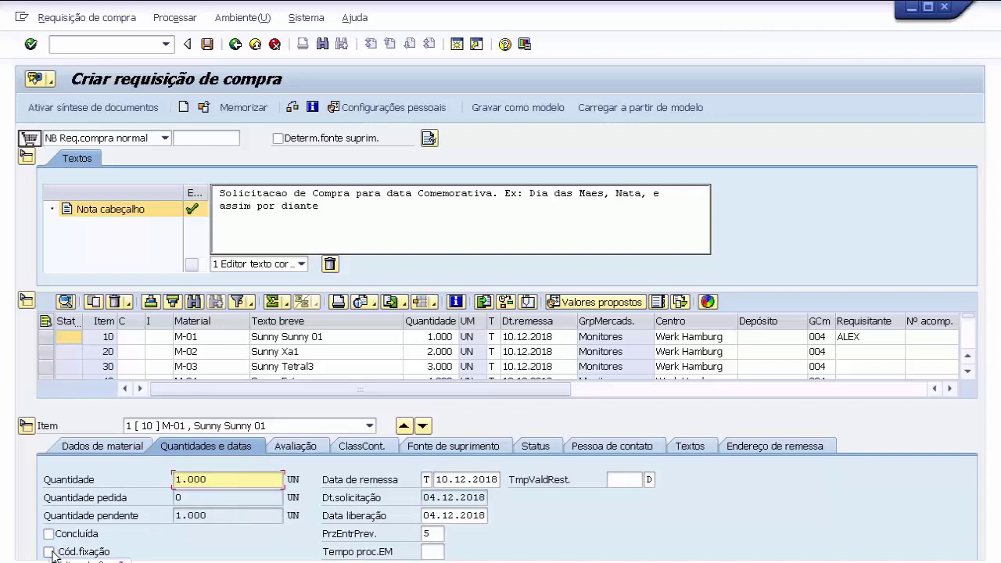
{"action": "left_click", "coordinate": [430, 553]}
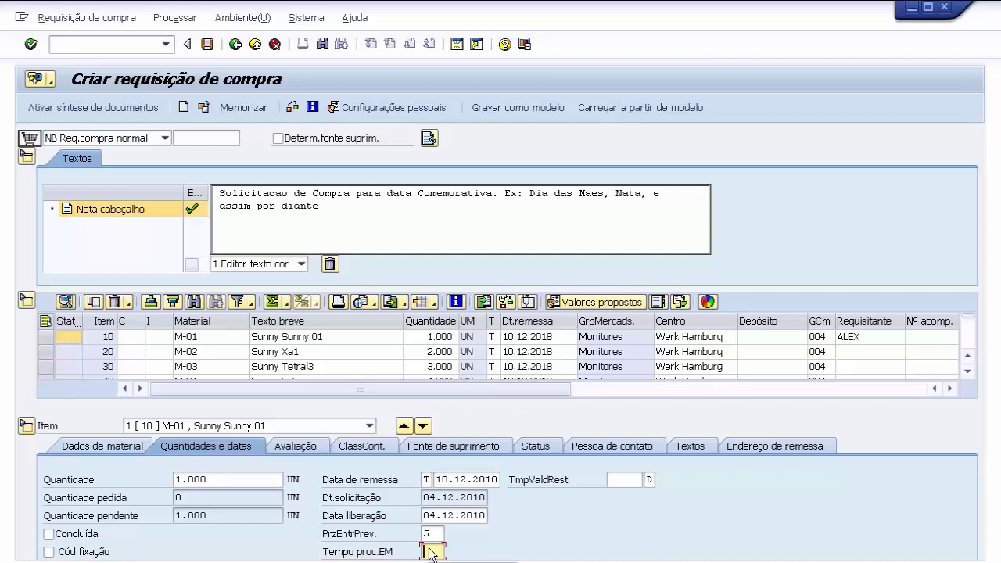
{"action": "left_click", "coordinate": [625, 480]}
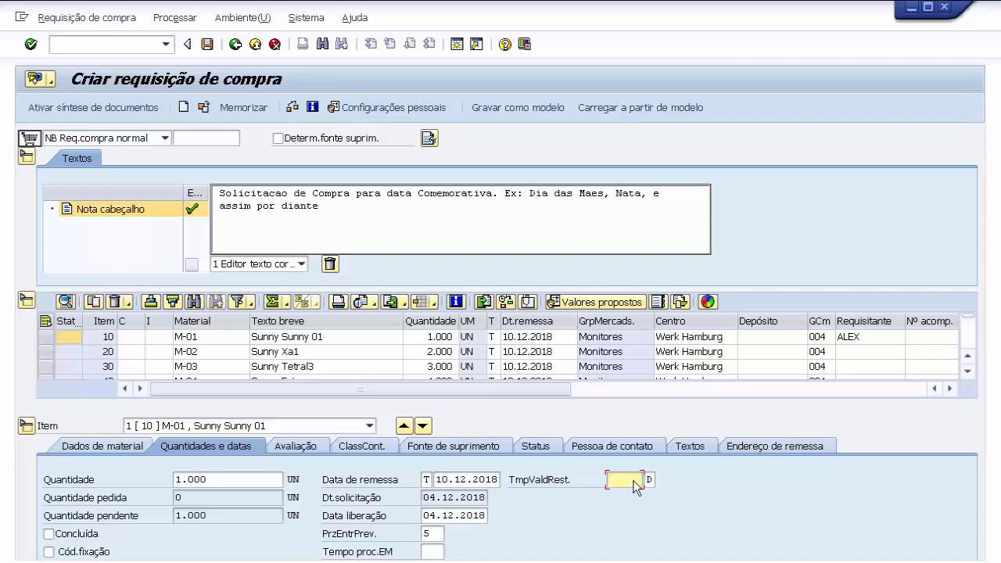
Review item 10's valuation data and check which values are available for Ação
{"action": "left_click", "coordinate": [295, 446]}
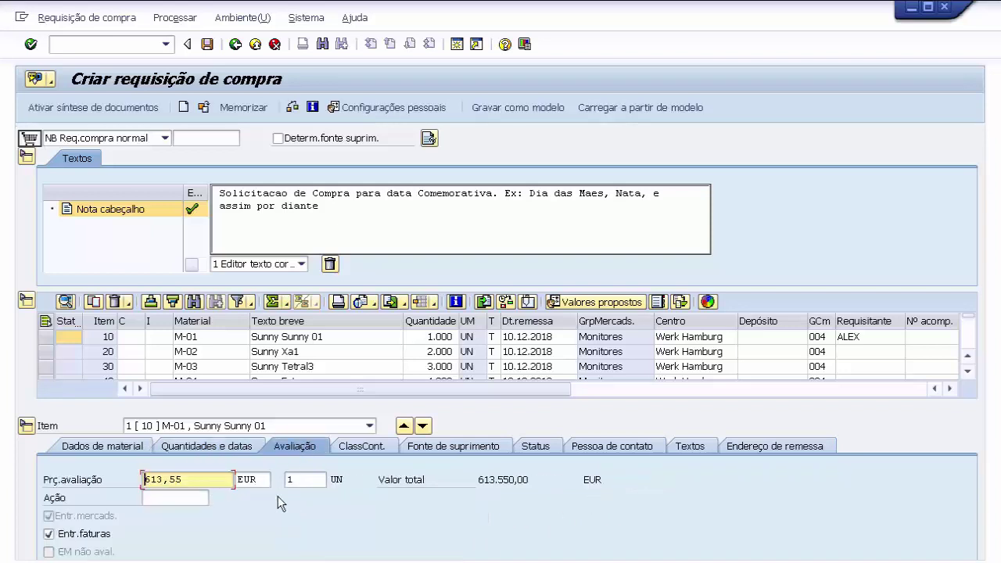
{"action": "left_click", "coordinate": [179, 498]}
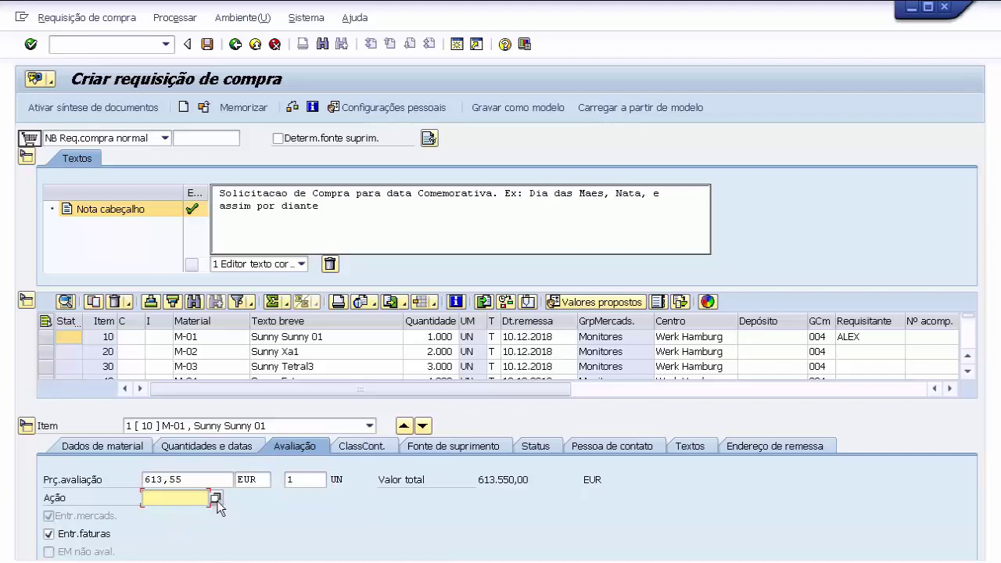
{"action": "left_click", "coordinate": [216, 498]}
{"action": "left_click", "coordinate": [536, 194]}
Examine the account assignment categories (CtgClsCnt) offered for item 10
{"action": "left_click", "coordinate": [363, 450]}
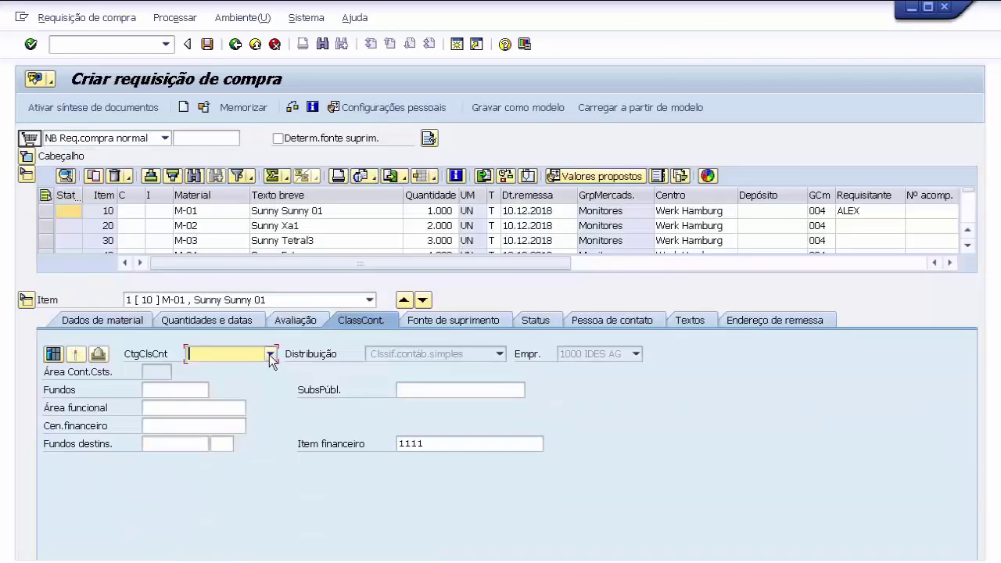
{"action": "left_click", "coordinate": [270, 355]}
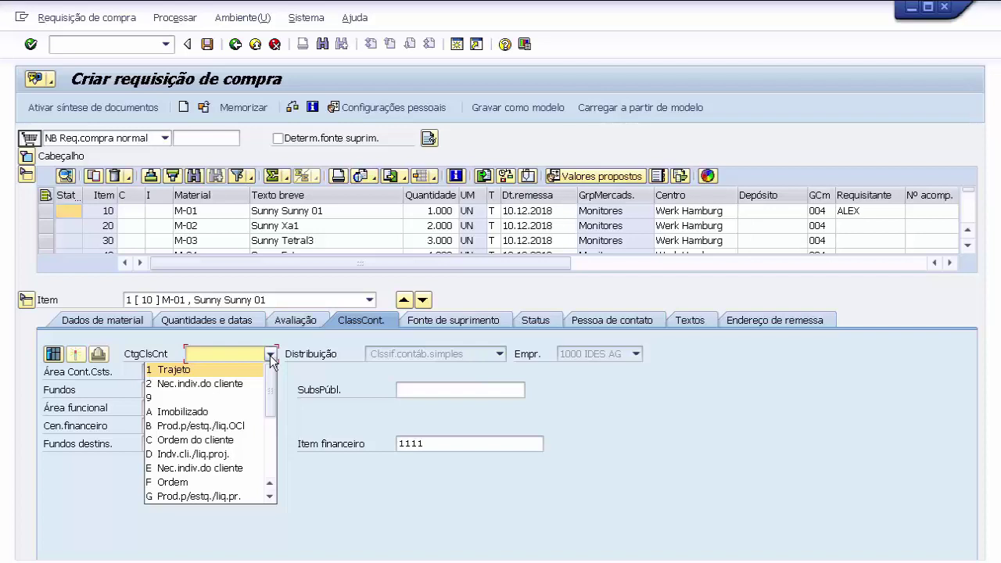
{"action": "left_click_drag", "start_coordinate": [274, 382], "coordinate": [289, 366]}
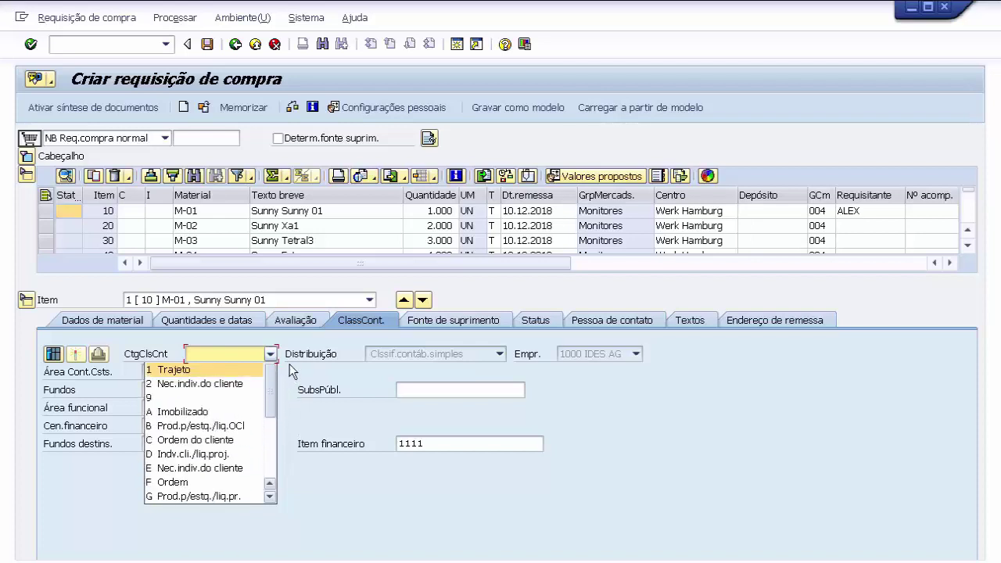
{"action": "left_click", "coordinate": [308, 350]}
Examine item 10's source of supply fields, from contract, vendors and info record to purchasing organization, order unit and supplying plant
{"action": "left_click", "coordinate": [450, 321]}
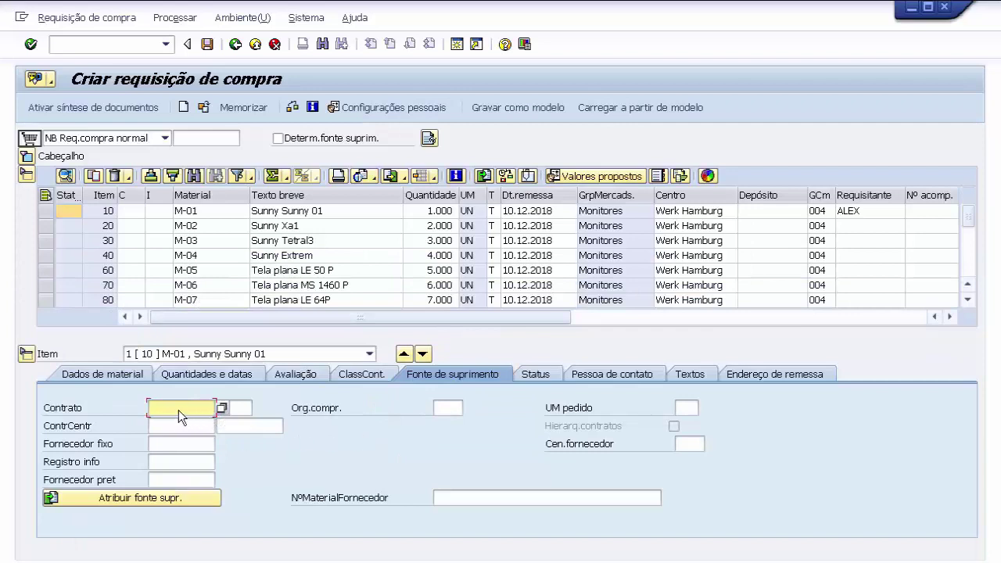
{"action": "left_click", "coordinate": [201, 429]}
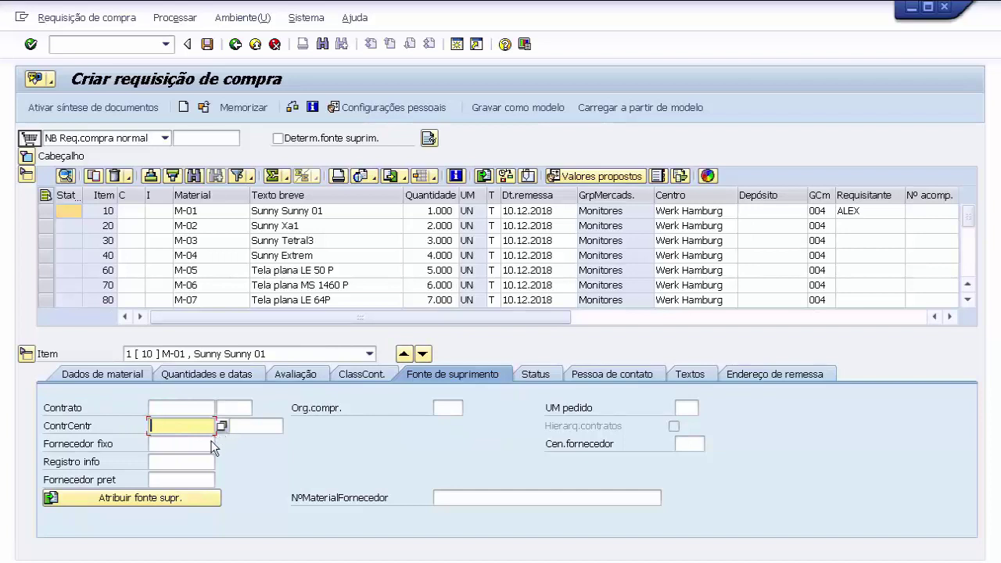
{"action": "left_click", "coordinate": [168, 446]}
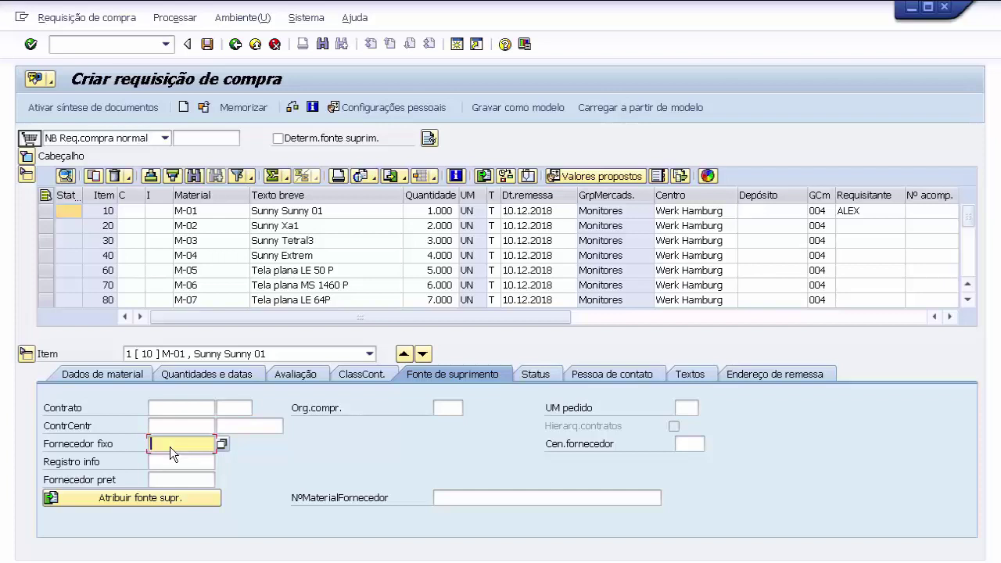
{"action": "left_click", "coordinate": [180, 463]}
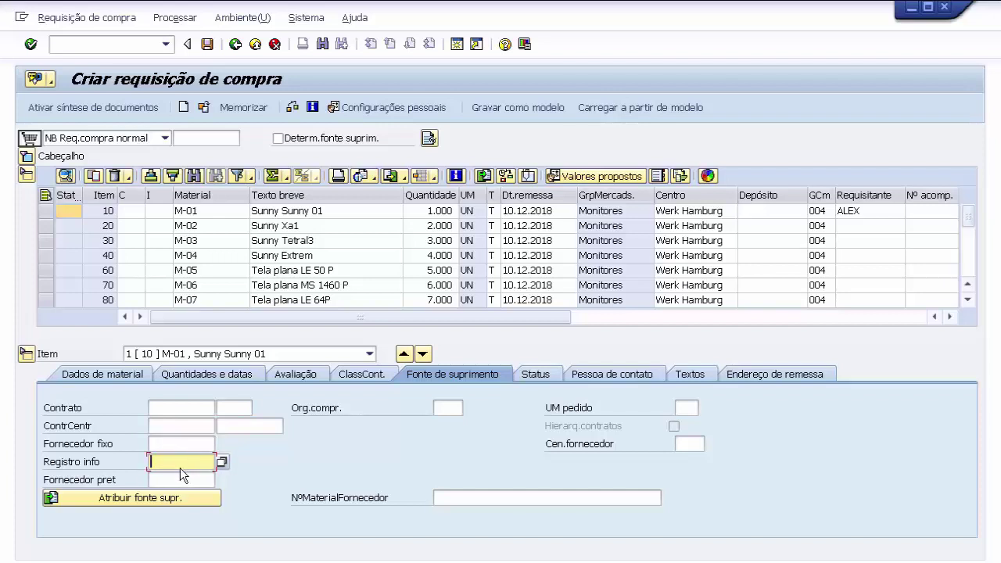
{"action": "left_click", "coordinate": [181, 480]}
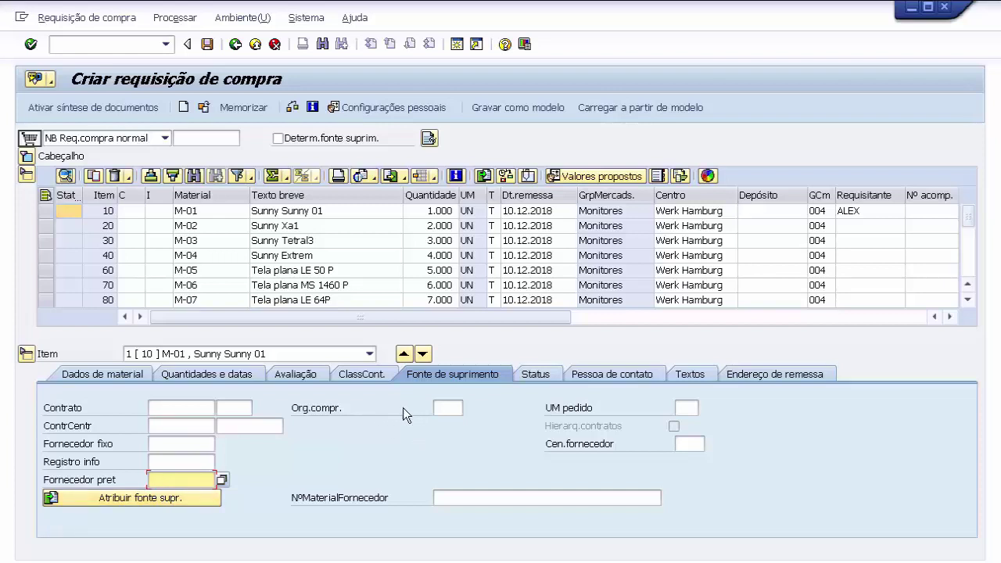
{"action": "left_click", "coordinate": [446, 407]}
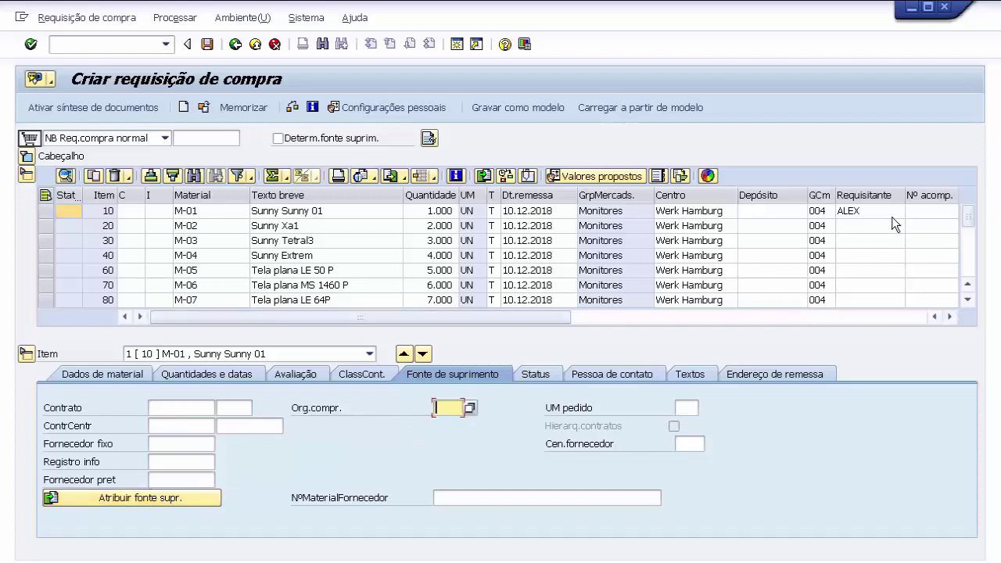
{"action": "left_click", "coordinate": [821, 210]}
{"action": "left_click", "coordinate": [446, 407]}
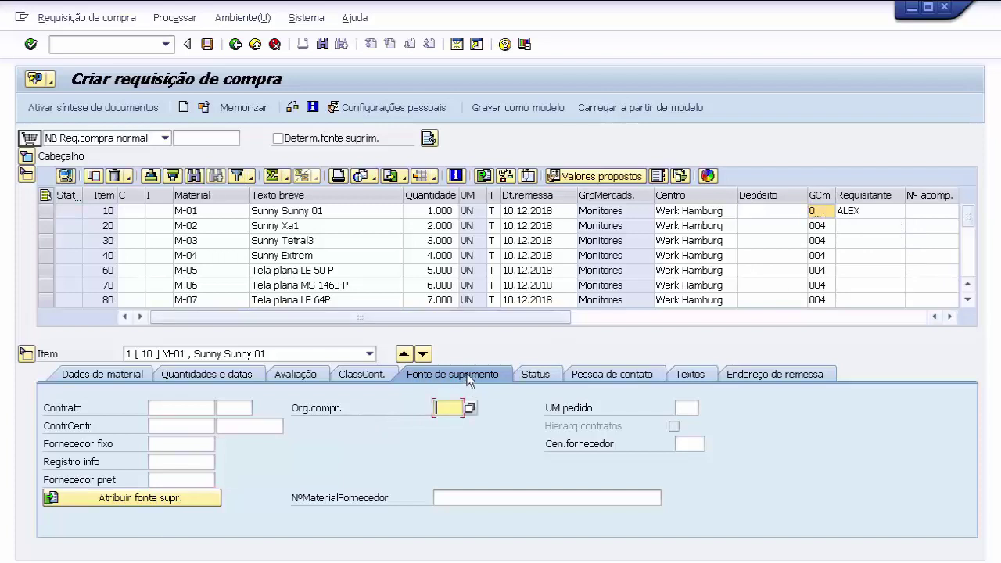
{"action": "left_click", "coordinate": [692, 407]}
{"action": "left_click", "coordinate": [682, 449]}
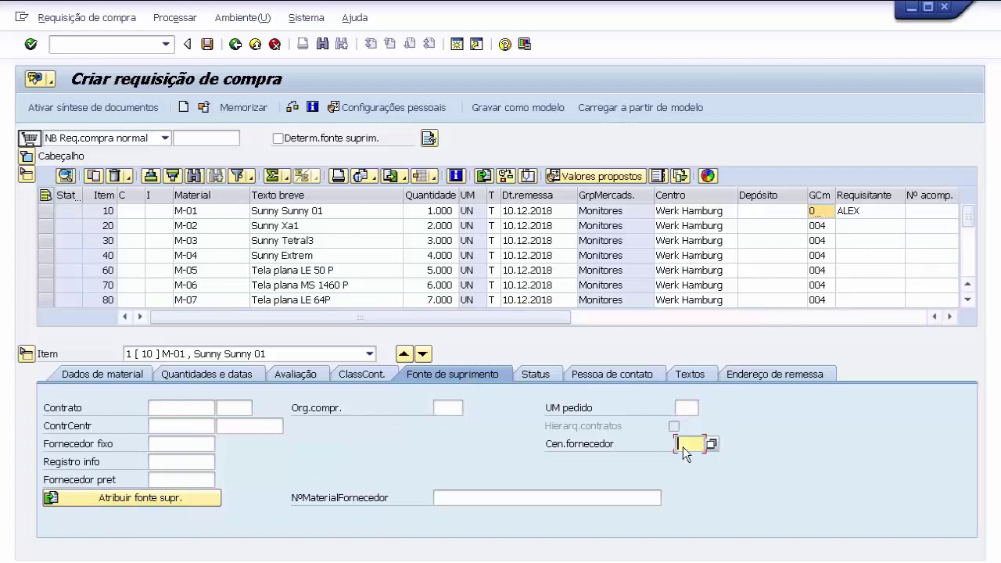
{"action": "left_click", "coordinate": [367, 500]}
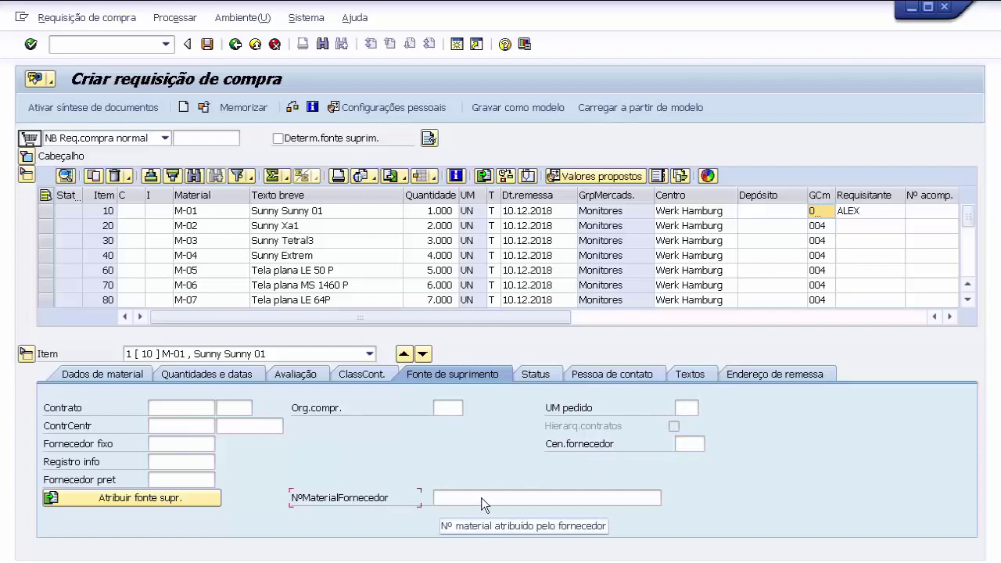
Compare the supplier material number field in item 10's material data with the one in its source of supply data
{"action": "left_click", "coordinate": [116, 372]}
{"action": "left_click", "coordinate": [224, 462]}
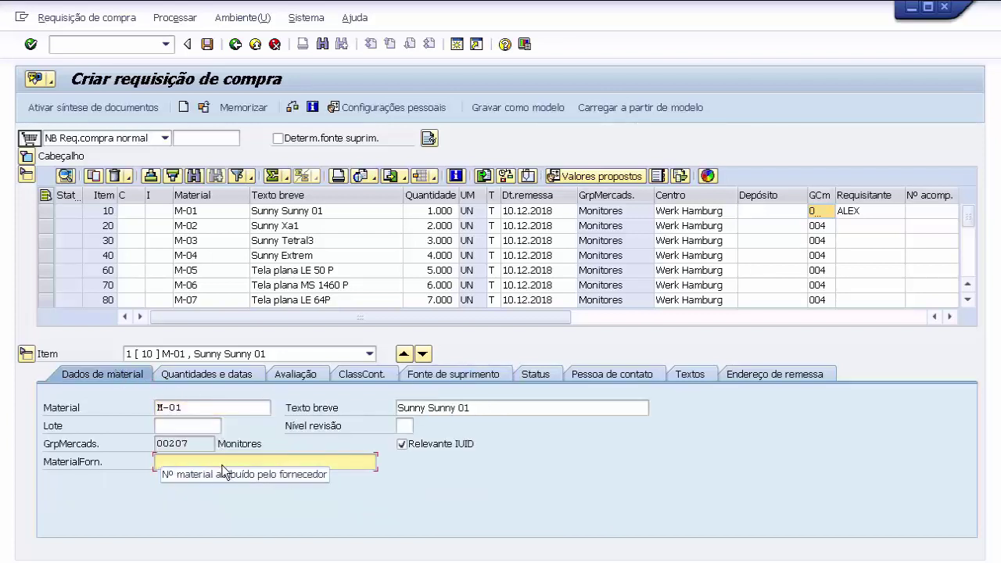
{"action": "left_click", "coordinate": [464, 376]}
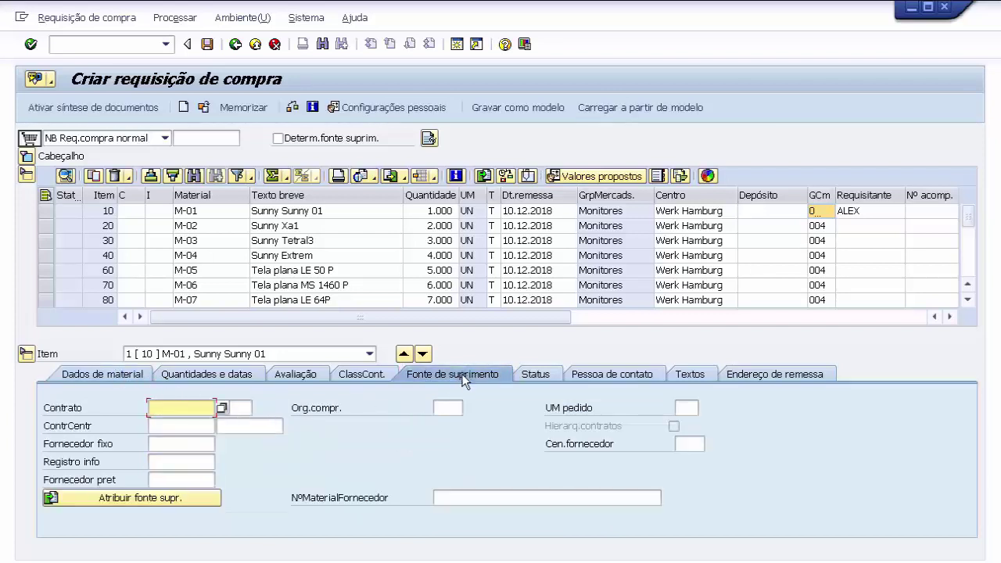
{"action": "left_click", "coordinate": [486, 498]}
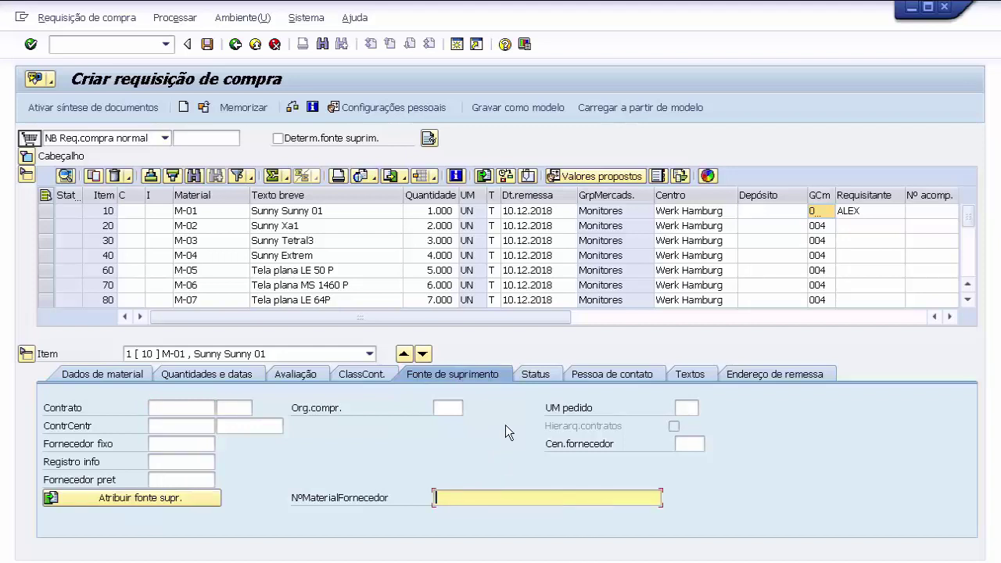
Review item 10's status data and check the options for the blocking code (CódBlq.)
{"action": "left_click", "coordinate": [536, 376]}
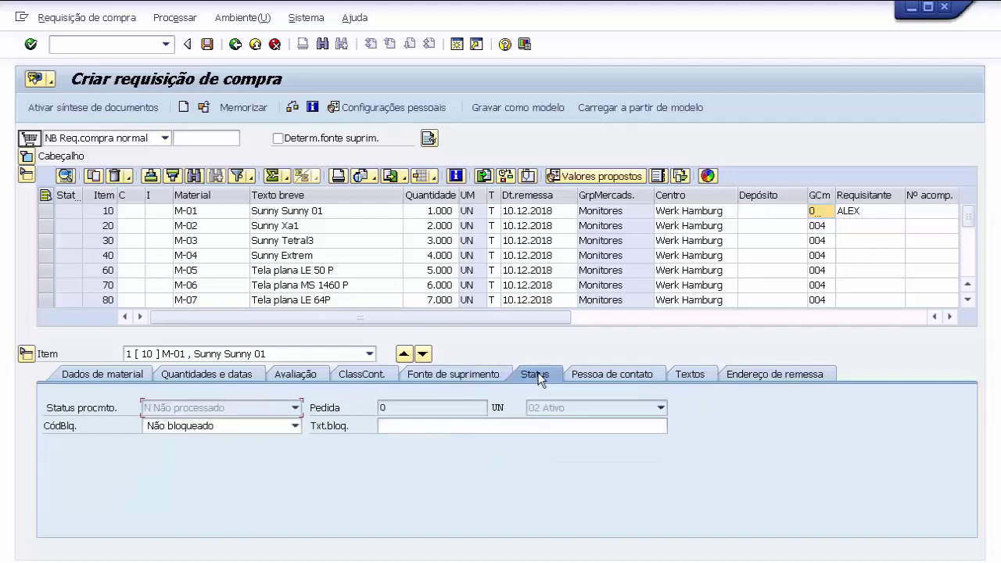
{"action": "left_click", "coordinate": [294, 426]}
{"action": "left_click", "coordinate": [203, 469]}
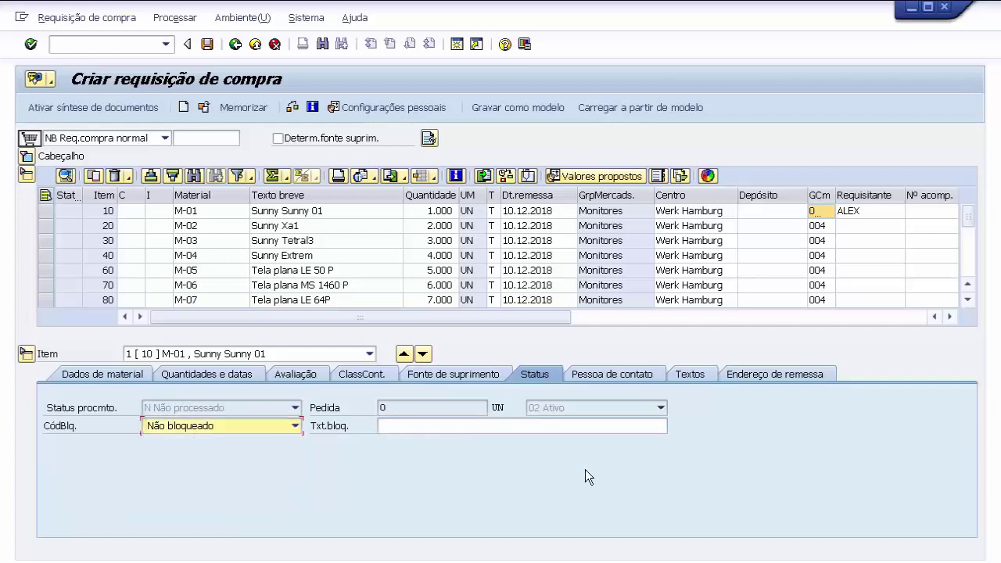
Review item 10's contact person data, including the tracking number field, and its item text editor
{"action": "left_click", "coordinate": [621, 372]}
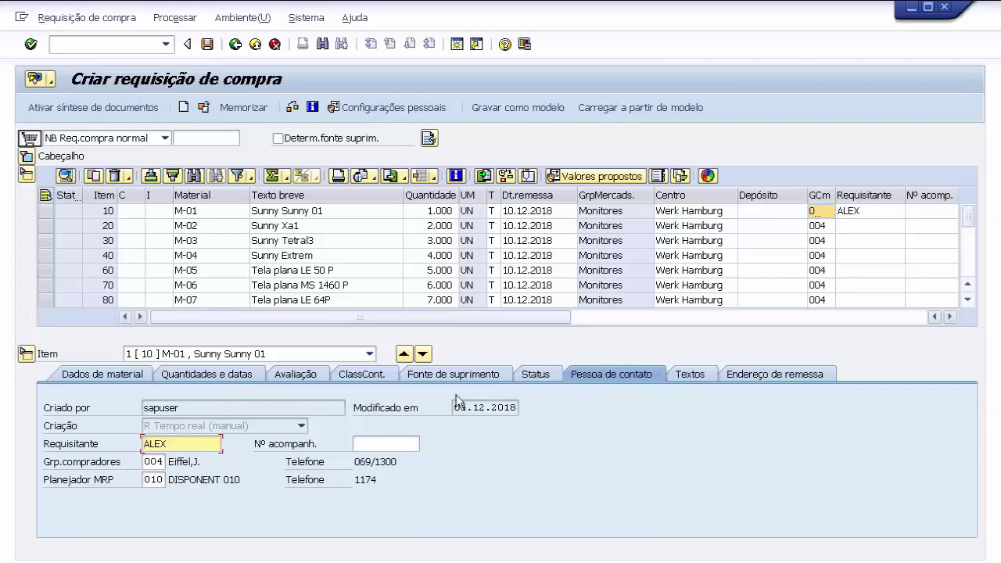
{"action": "left_click", "coordinate": [376, 451]}
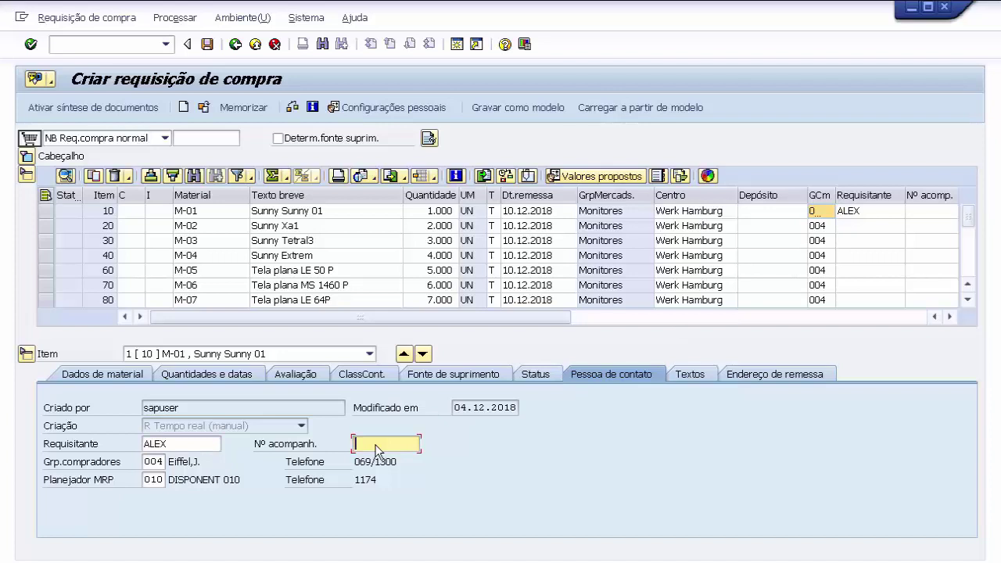
{"action": "left_click", "coordinate": [701, 375]}
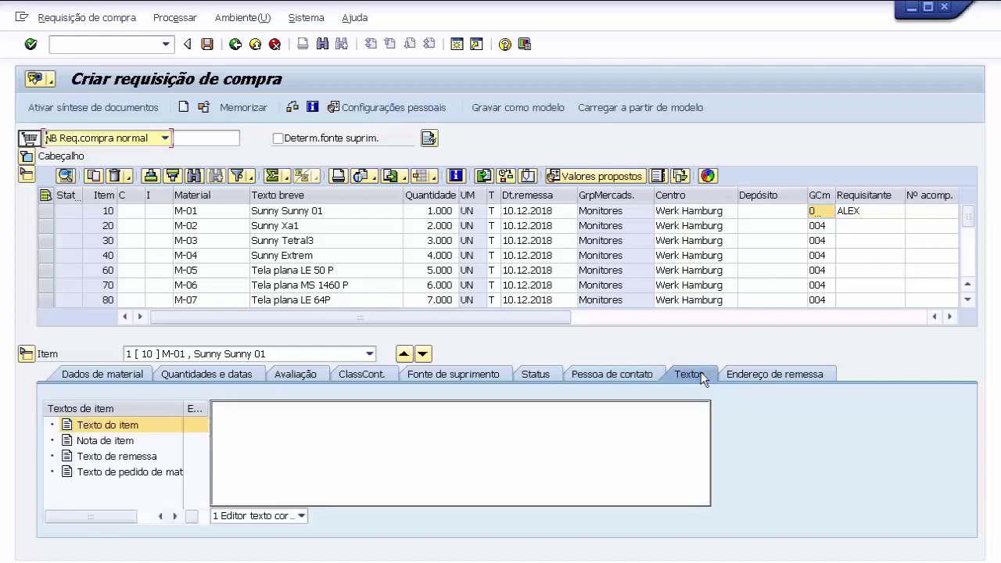
{"action": "left_click", "coordinate": [263, 423]}
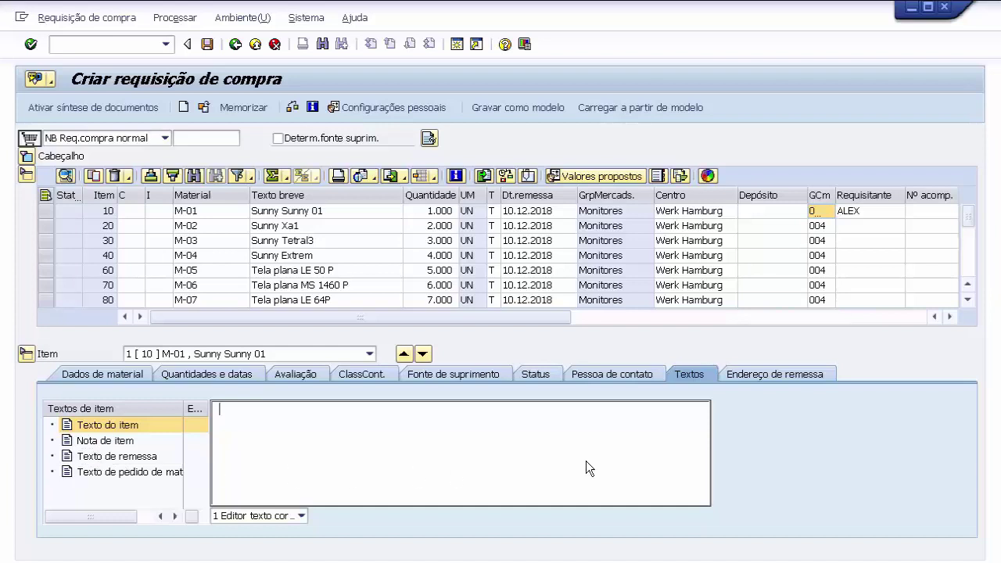
Set the form of address to Empresa in item 10's delivery address and review the Nome 2 and Endereço fields
{"action": "left_click", "coordinate": [788, 378]}
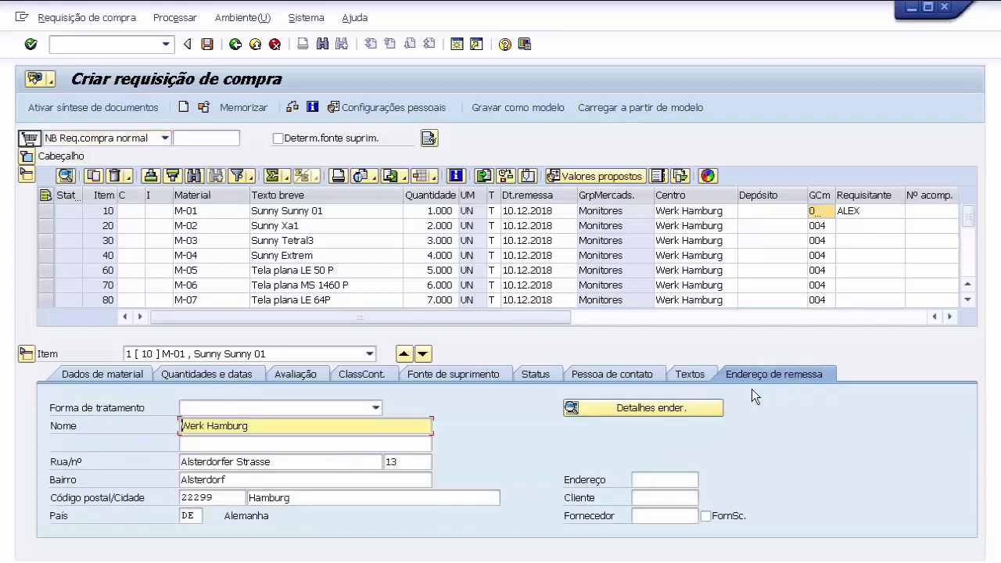
{"action": "left_click", "coordinate": [377, 409]}
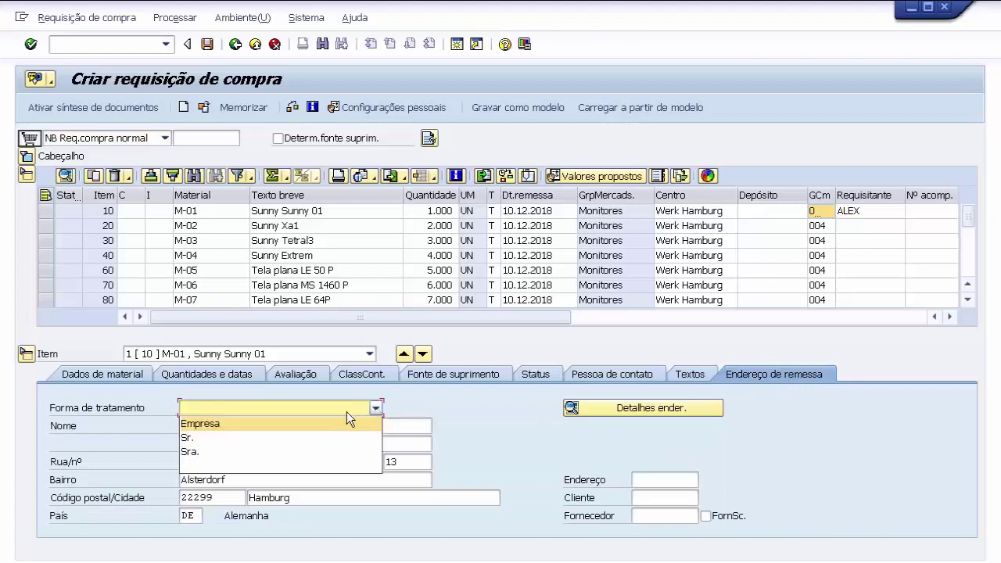
{"action": "left_click", "coordinate": [231, 425]}
{"action": "left_click", "coordinate": [223, 443]}
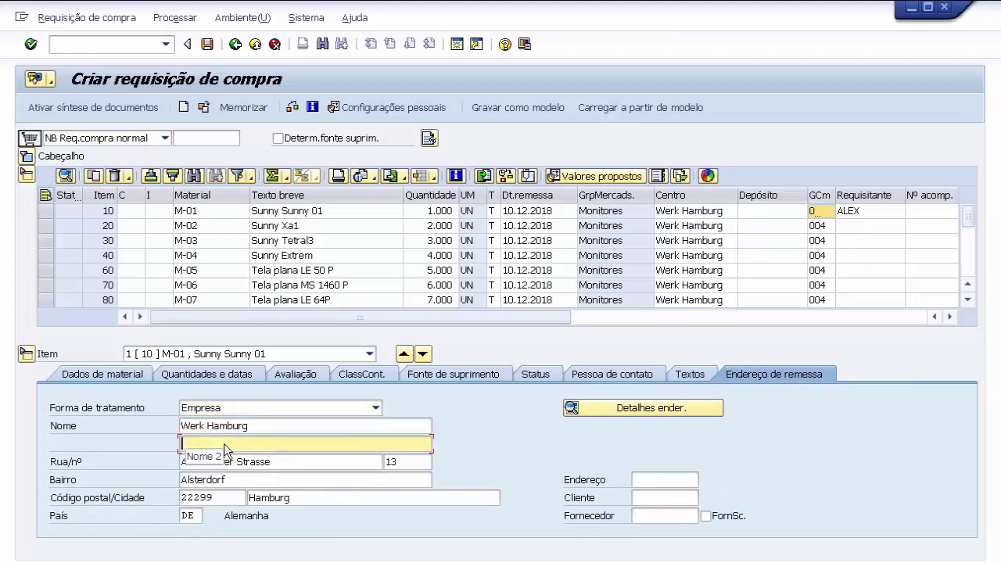
{"action": "left_click", "coordinate": [658, 479]}
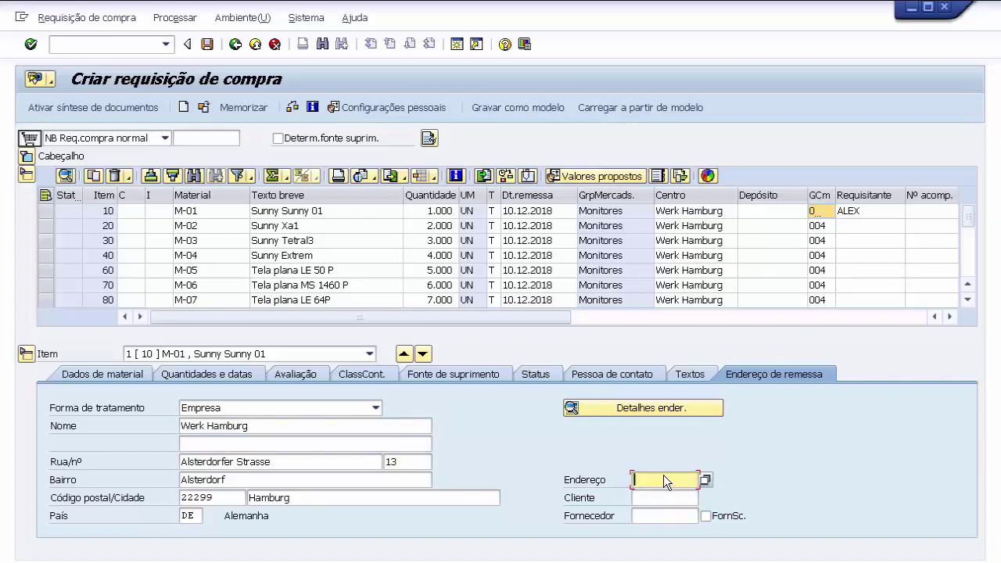
Review the Cliente, Endereço and Fornecedor fields of item 10's delivery address, including the search help for the delivery supplier
{"action": "left_click", "coordinate": [665, 501]}
{"action": "left_click", "coordinate": [660, 474]}
{"action": "left_click", "coordinate": [665, 516]}
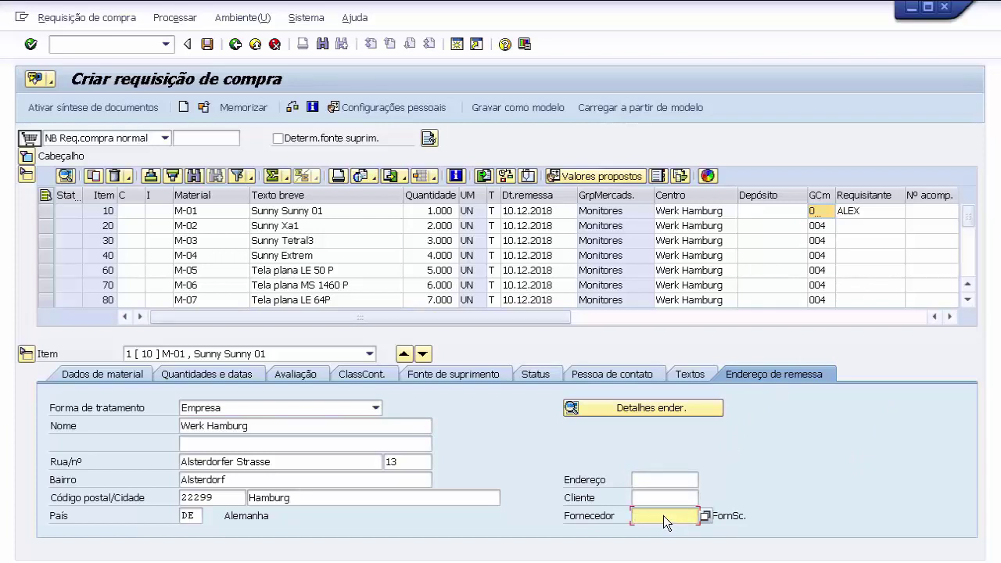
{"action": "left_click", "coordinate": [705, 517]}
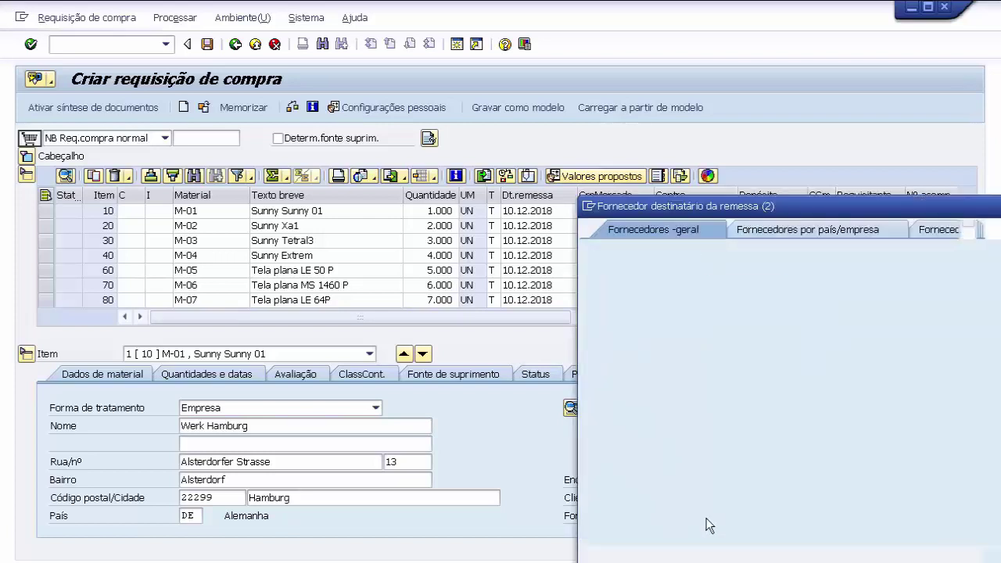
{"action": "left_click_drag", "start_coordinate": [982, 211], "coordinate": [635, 149]}
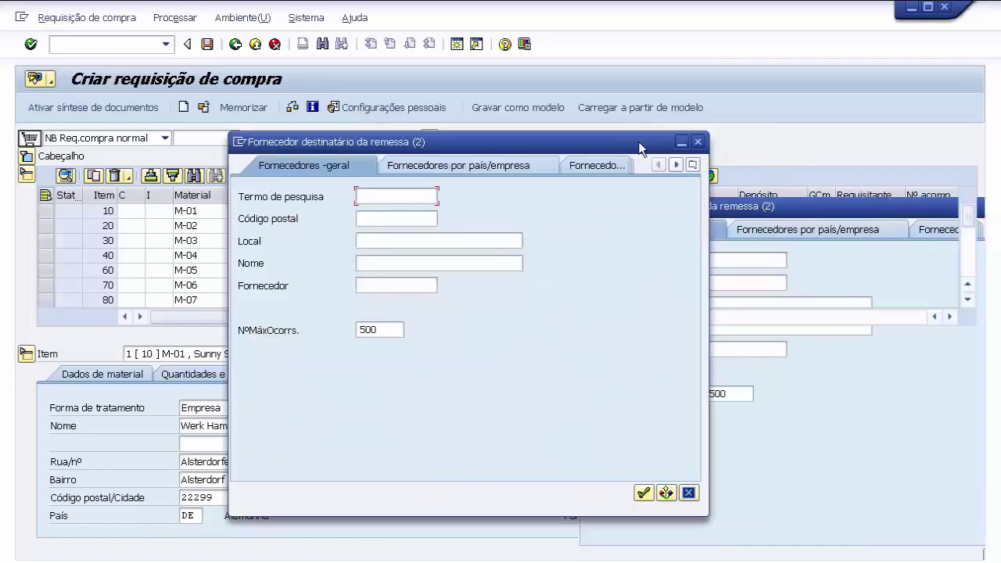
{"action": "left_click", "coordinate": [697, 142]}
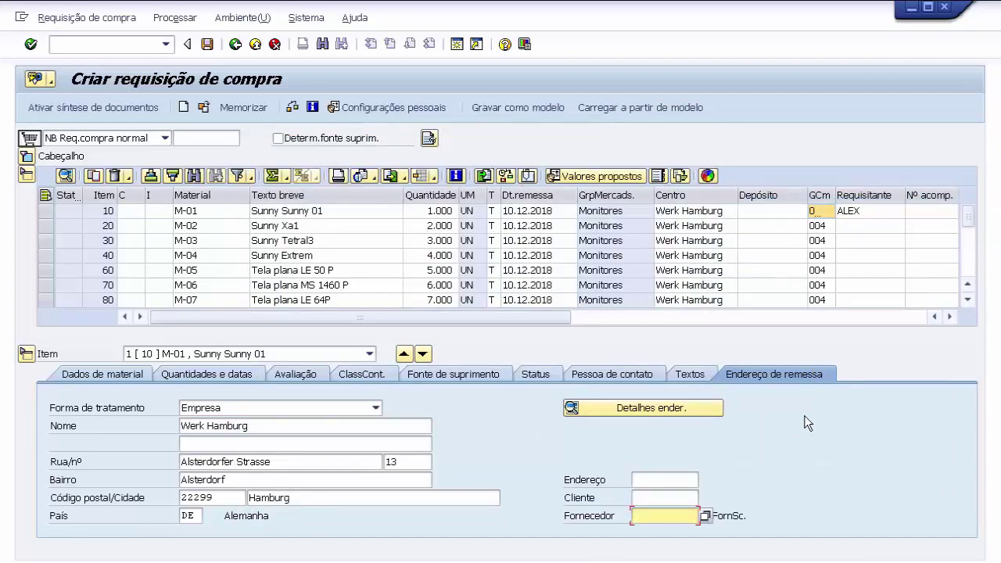
Go to item 20 (M-02) and enter the requisitioner's name in its contact person data, checking it in the item overview
{"action": "left_click", "coordinate": [426, 358]}
{"action": "left_click", "coordinate": [335, 362]}
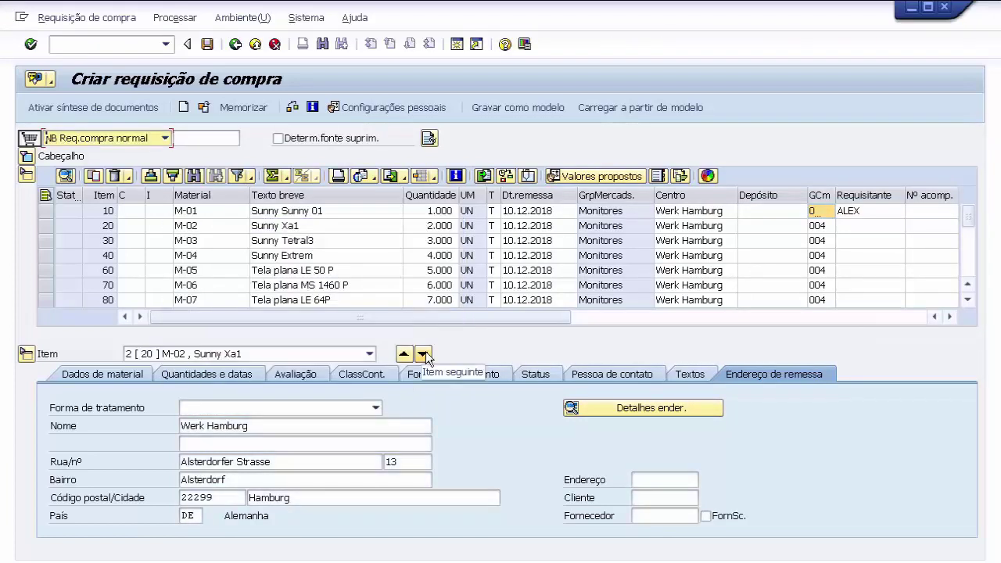
{"action": "left_click", "coordinate": [602, 374]}
{"action": "left_click", "coordinate": [182, 443]}
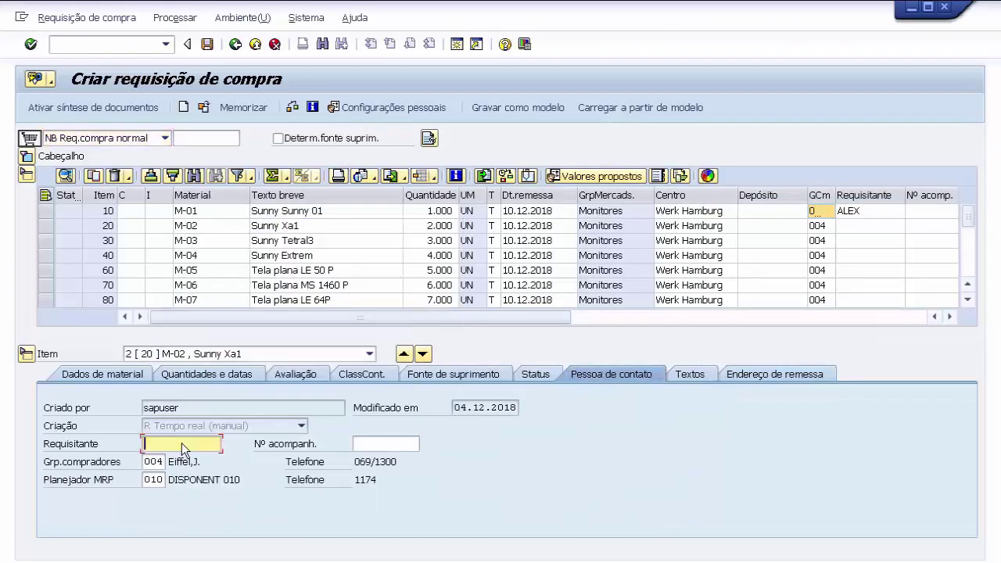
{"action": "type", "text": "RICARDO"}
{"action": "key", "text": "Return"}
{"action": "left_click", "coordinate": [887, 229]}
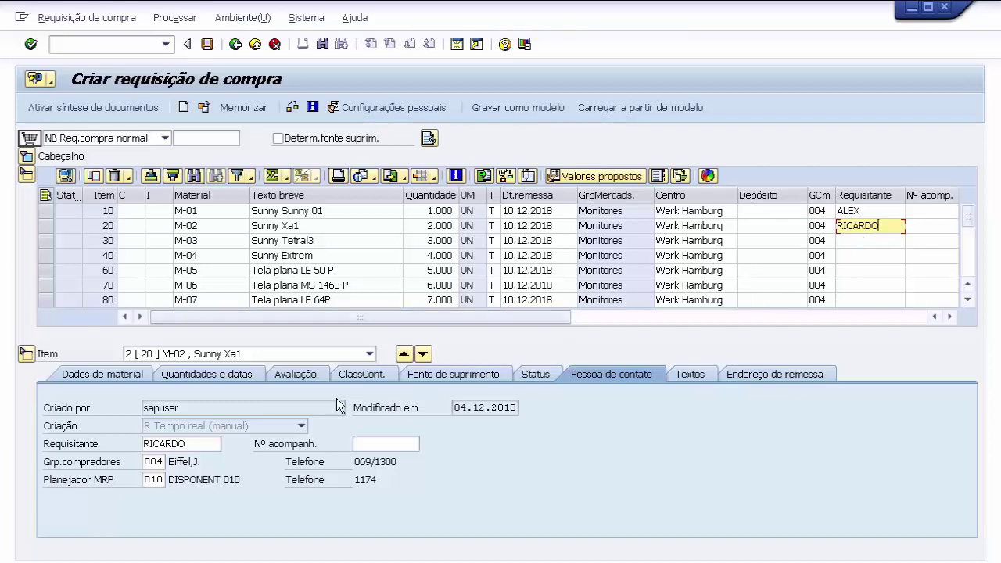
{"action": "key", "text": "Return"}
Review item 20's material data and its quantities and dates
{"action": "left_click", "coordinate": [100, 372]}
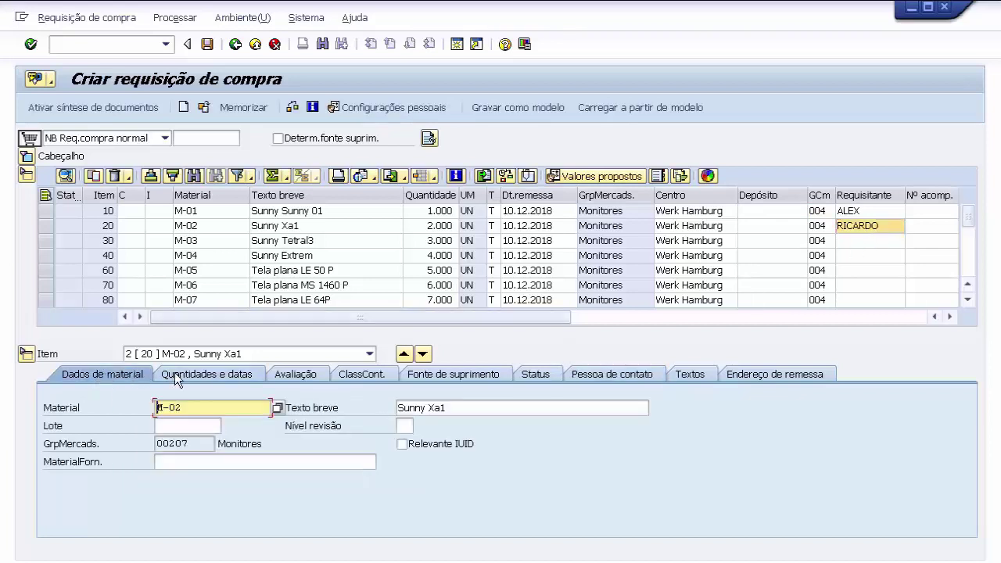
{"action": "left_click", "coordinate": [199, 379]}
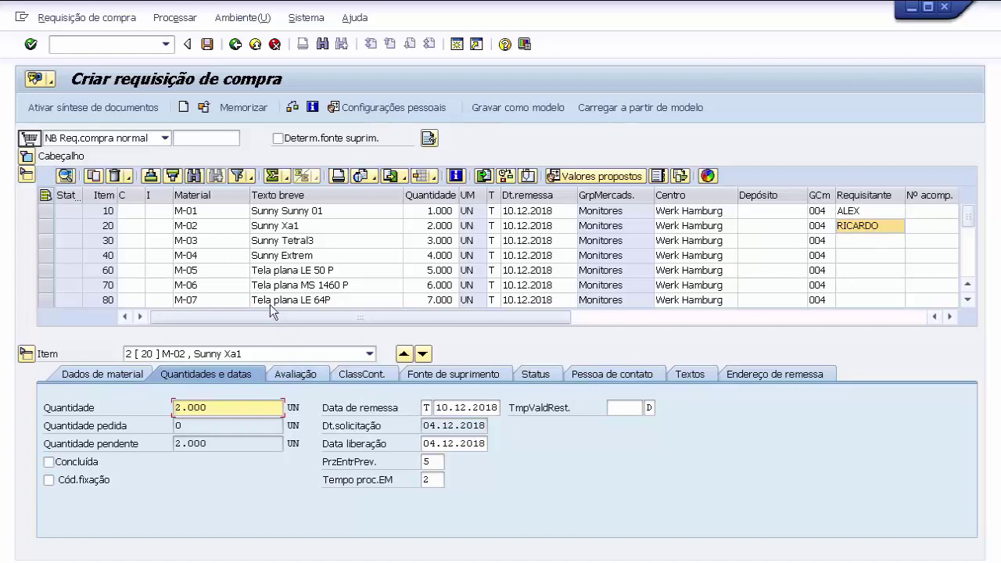
Save the purchase requisition and open the saved document for display as a Requisição compra
{"action": "left_click", "coordinate": [209, 41]}
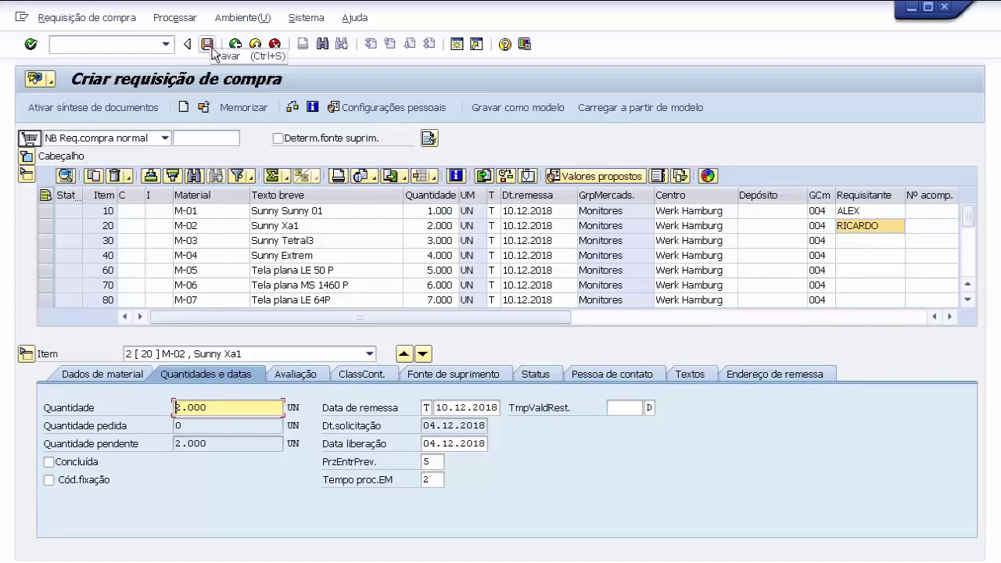
{"action": "left_click", "coordinate": [202, 107]}
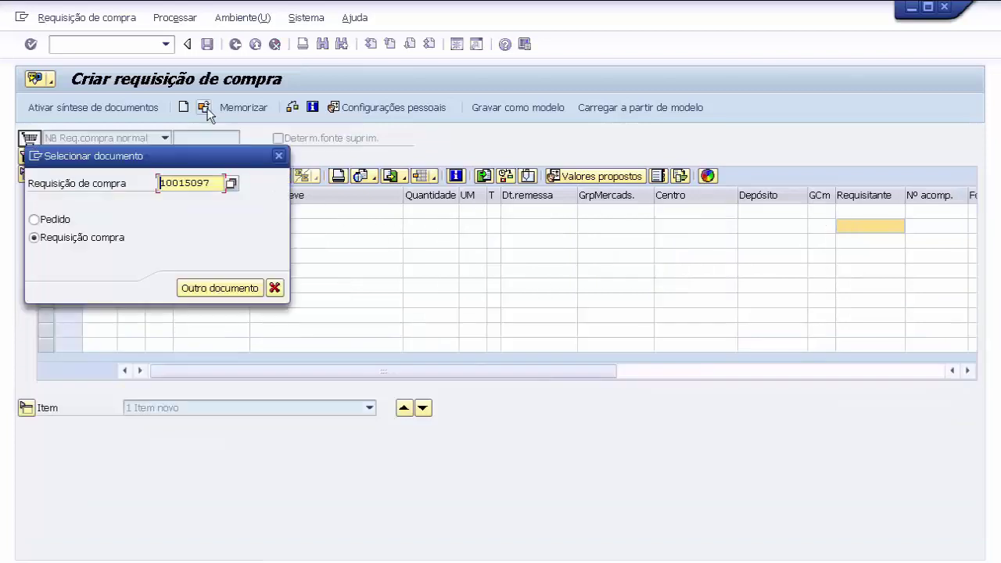
{"action": "left_click", "coordinate": [212, 289]}
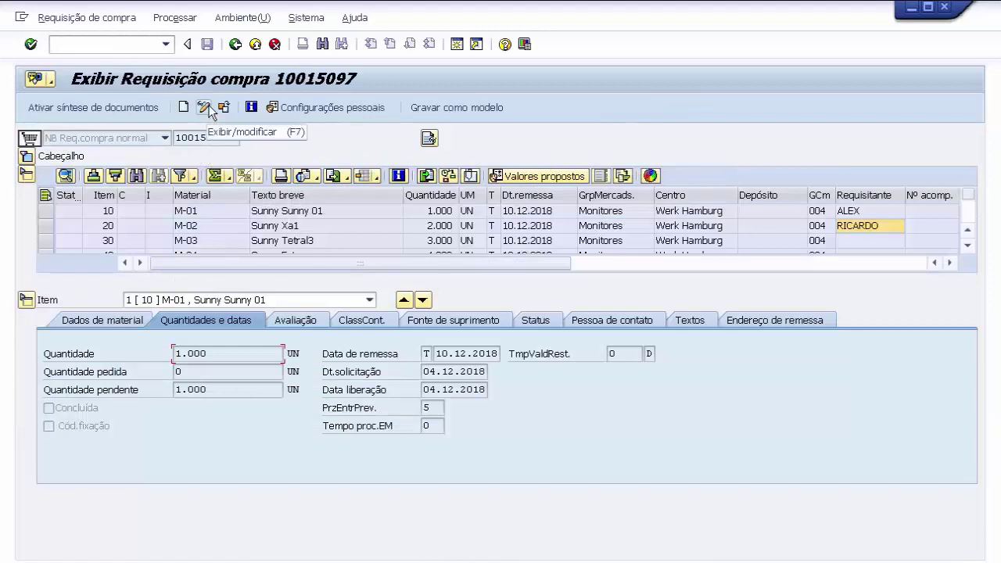